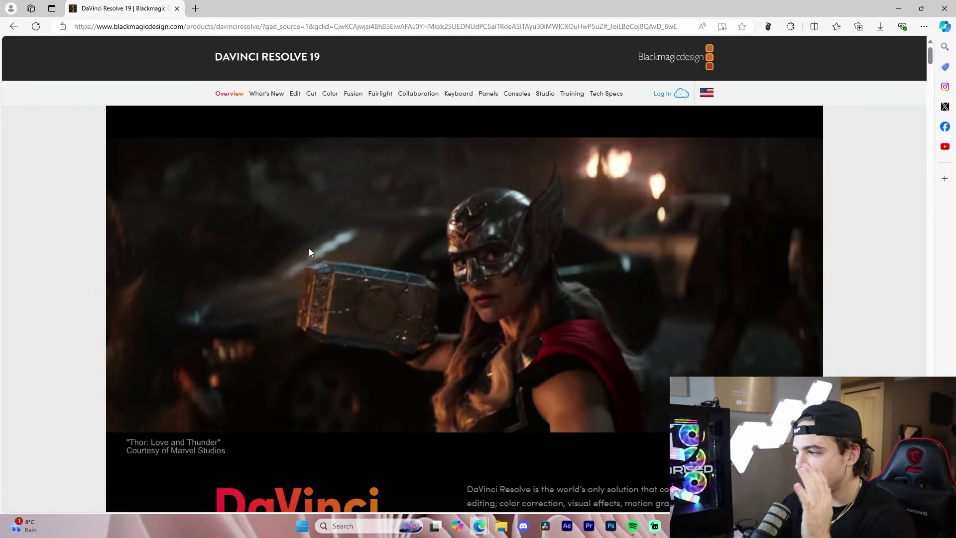
Step: Look over the DaVinci Resolve 19 page, view the free version's download options and close them
scroll(308, 251, "down", 5)
scroll(305, 266, "down", 11)
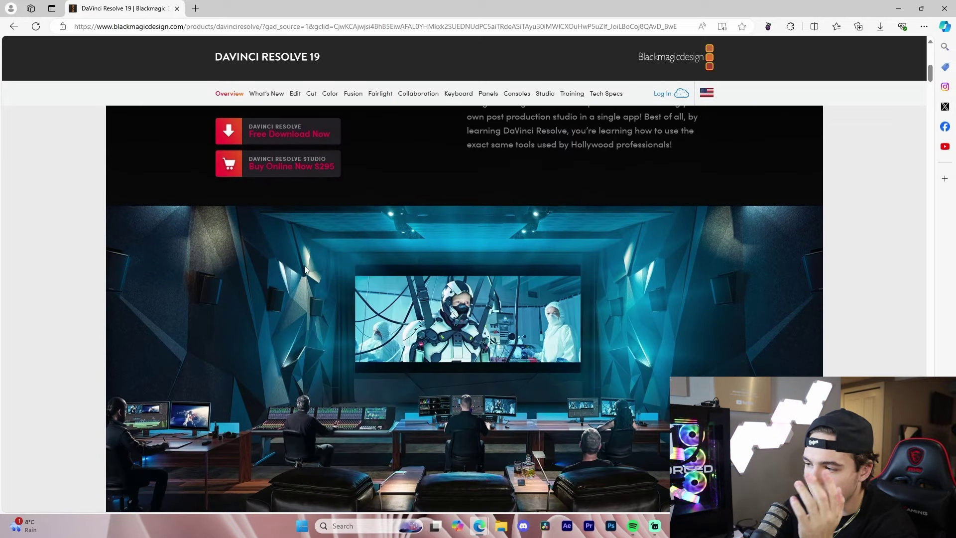
scroll(301, 259, "up", 9)
scroll(233, 248, "up", 2)
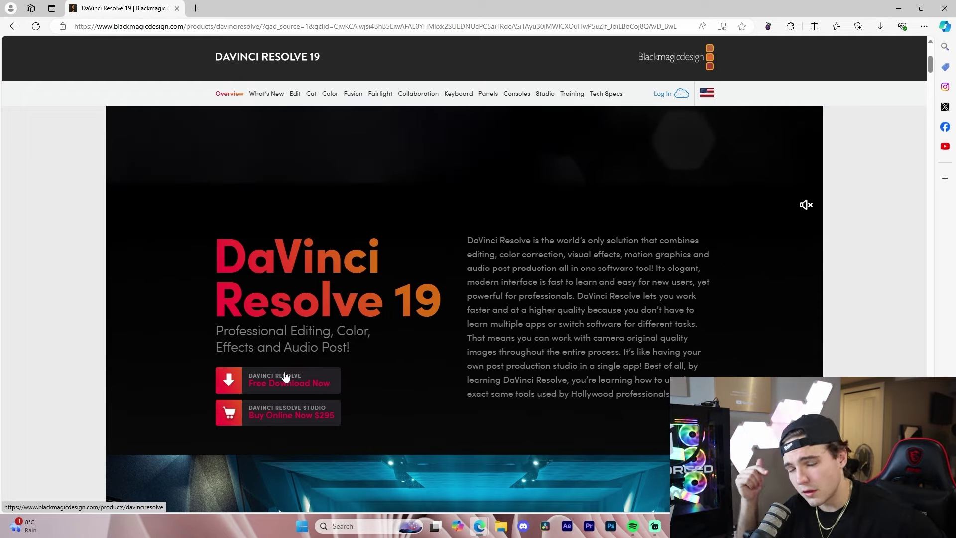
left_click(286, 378)
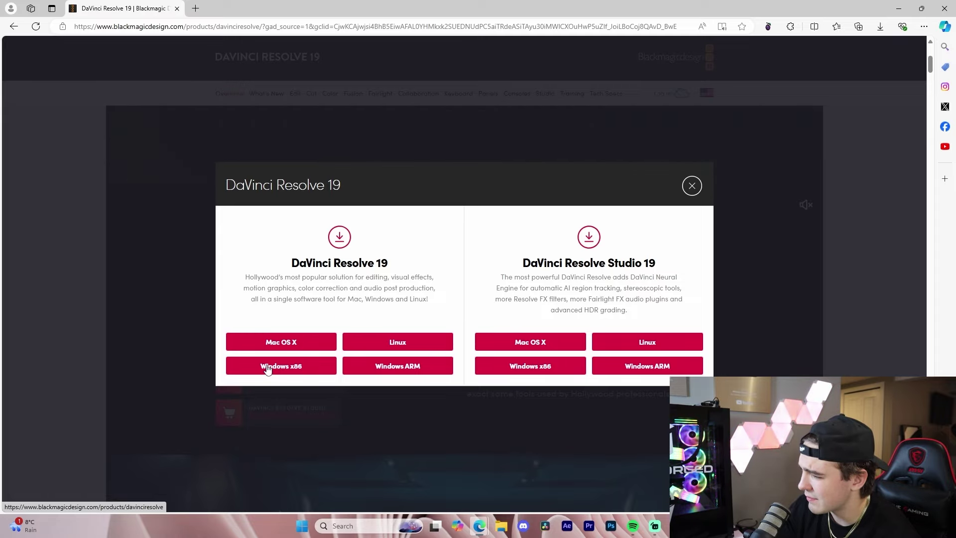
left_click(691, 184)
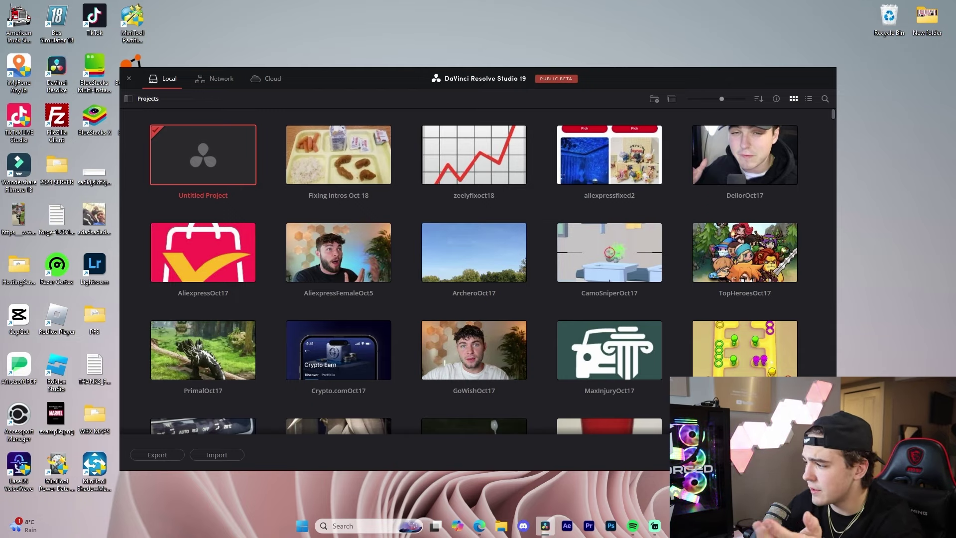
Step: Create a new DaVinci Resolve project named SampleYouTubeTutorialOct2024 and switch to the Edit page
left_click(739, 455)
type("SampleYouTubeTutorialOct202")
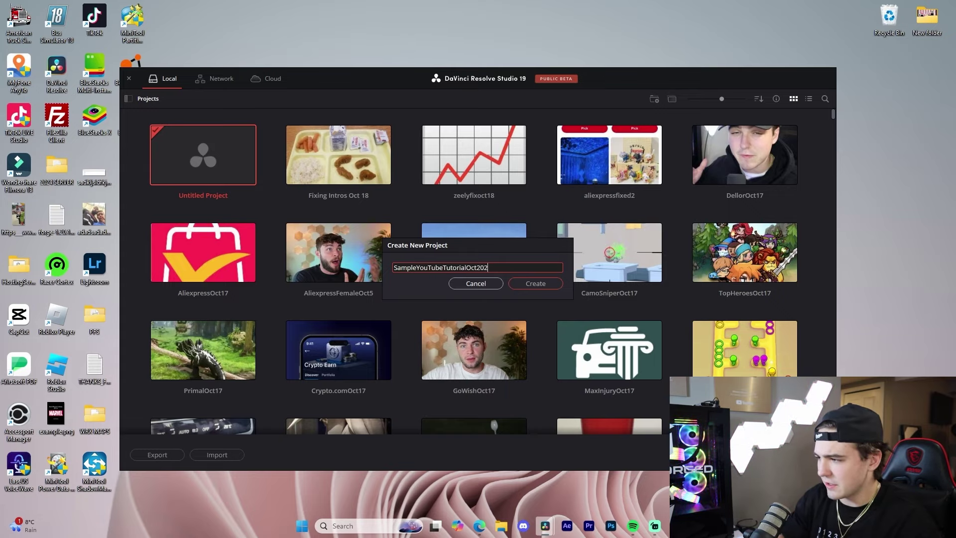
type("4")
key("Return")
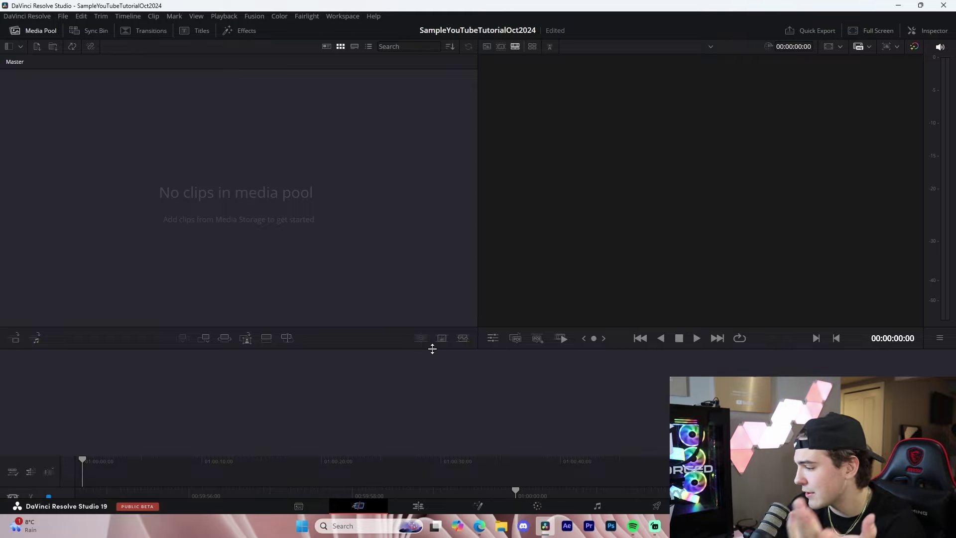
left_click(434, 508)
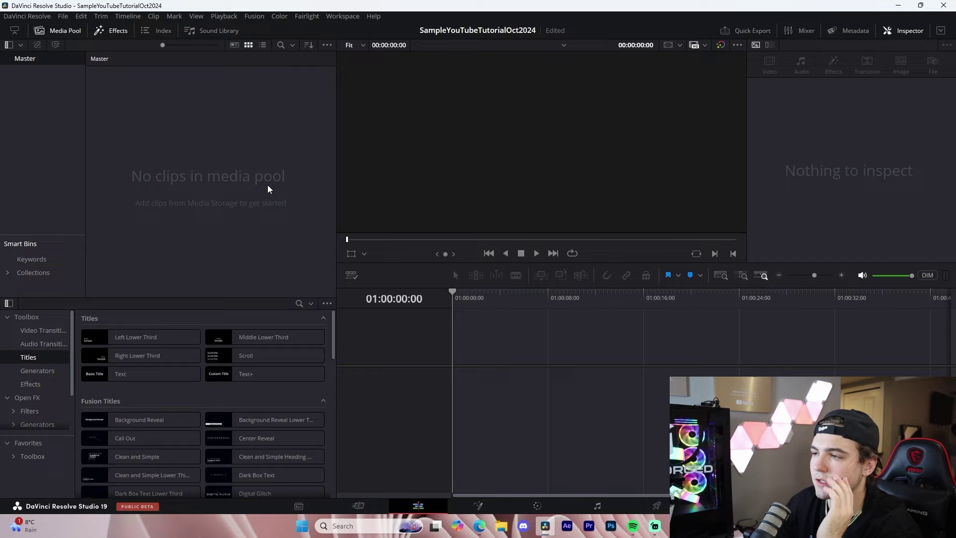
Step: Hide the media pool and the effects library a few times and bring both back into view
left_click(111, 30)
left_click(60, 30)
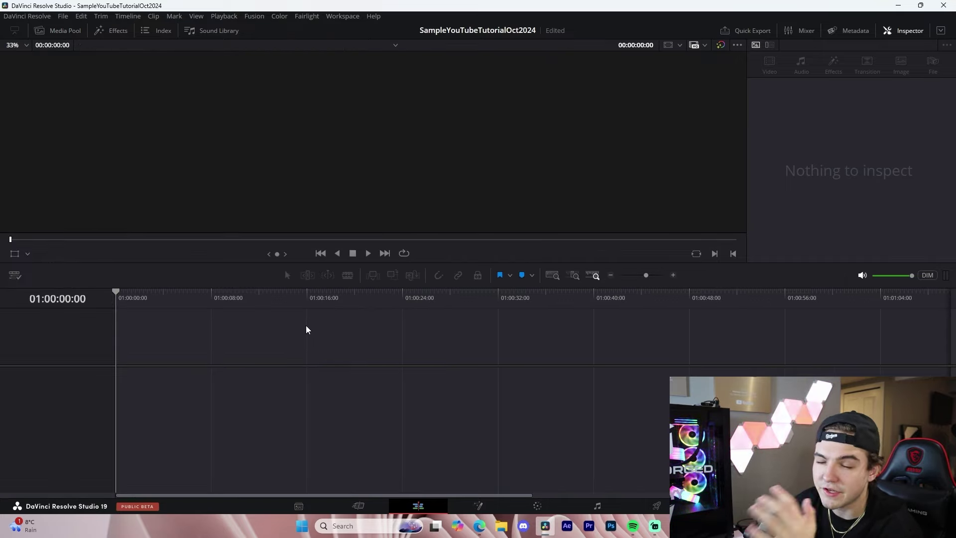
left_click(64, 31)
left_click(101, 32)
left_click(64, 31)
left_click(100, 31)
left_click(62, 32)
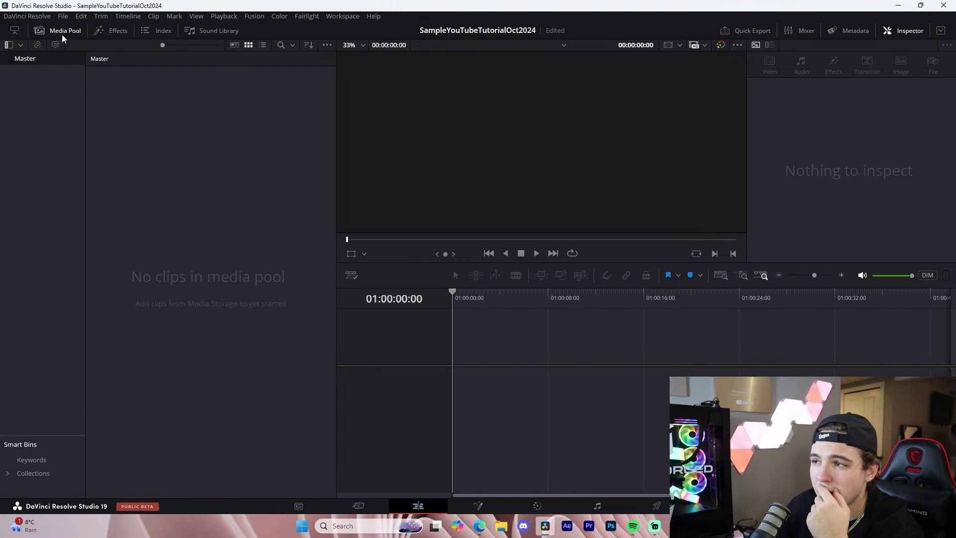
left_click(114, 32)
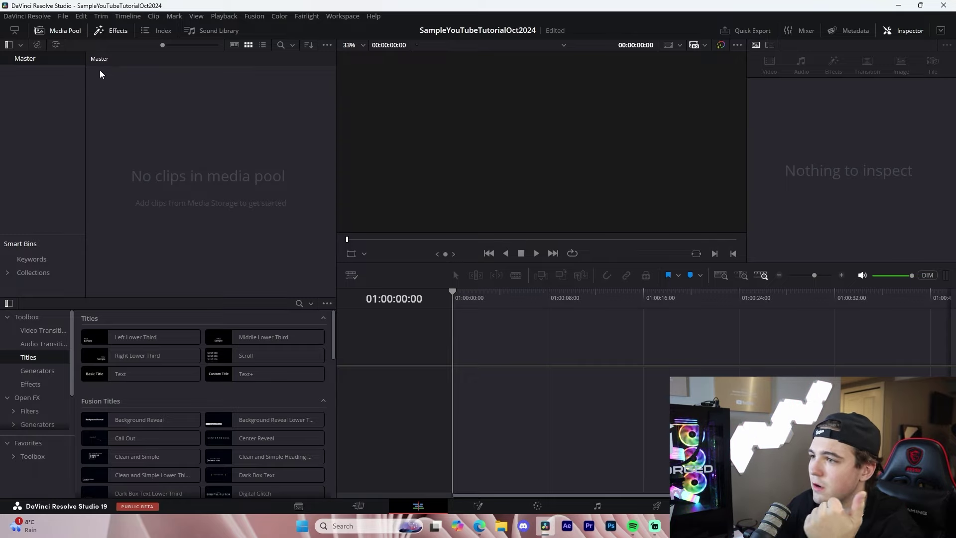
Step: Set the timeline frame rate to 60 frames per second in the project settings and save them
left_click(63, 16)
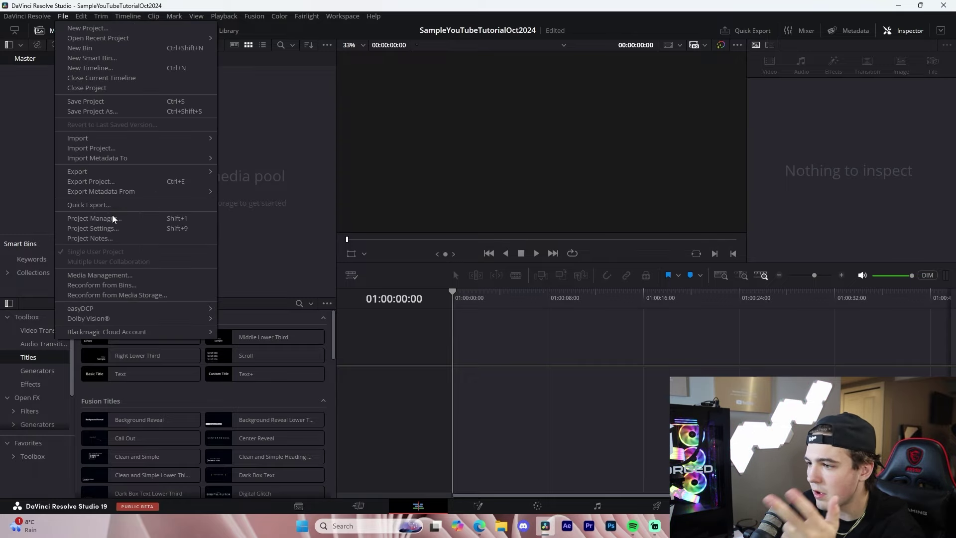
left_click(93, 229)
left_click(466, 201)
scroll(470, 238, "down", 3)
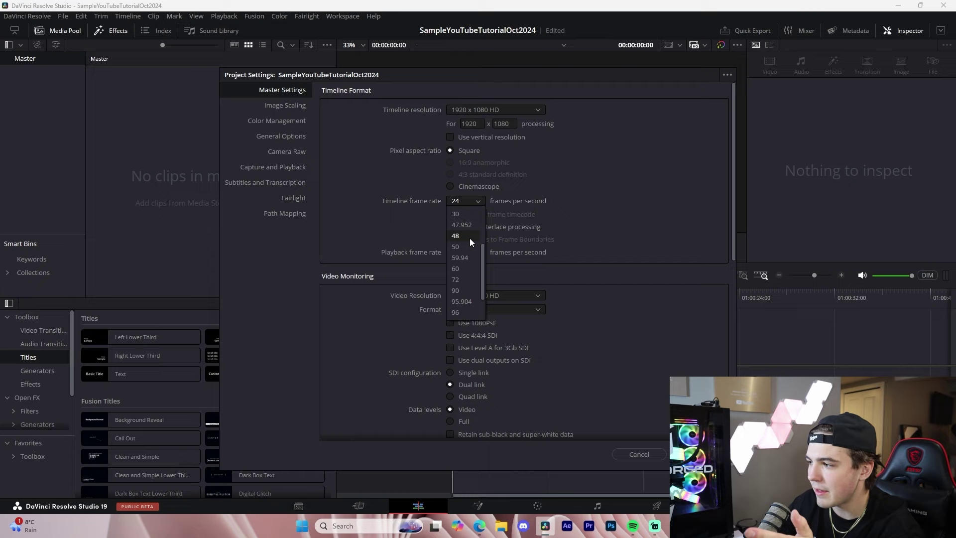
left_click(457, 236)
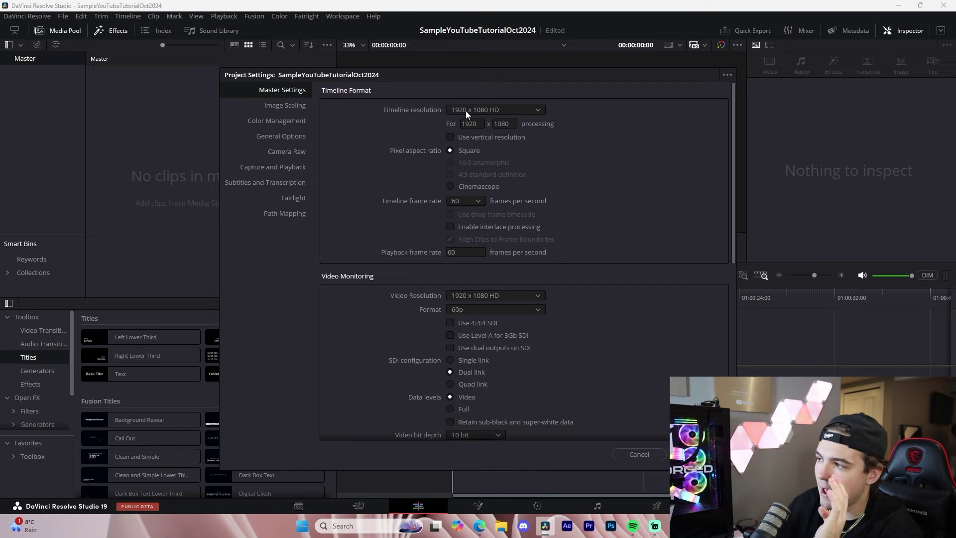
left_click(468, 124)
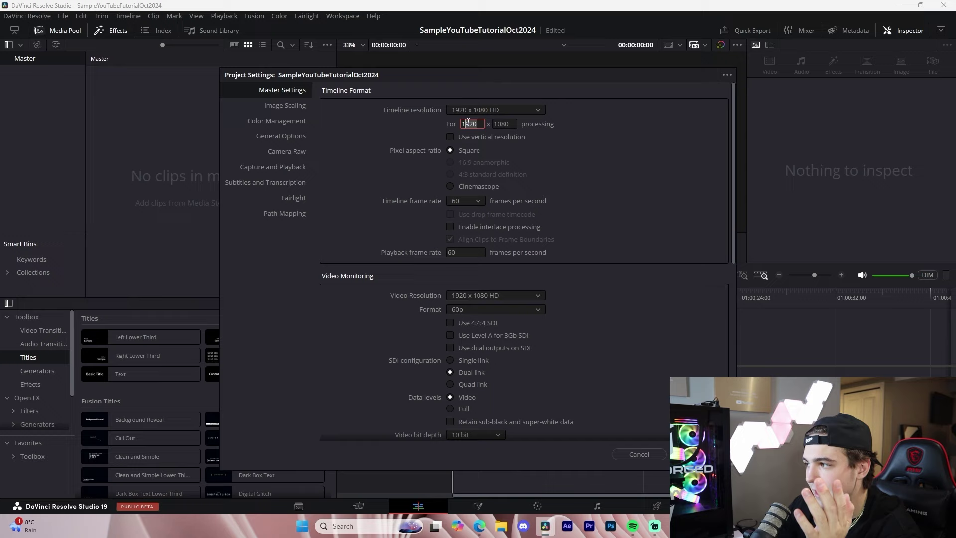
left_click(504, 126)
left_click(564, 156)
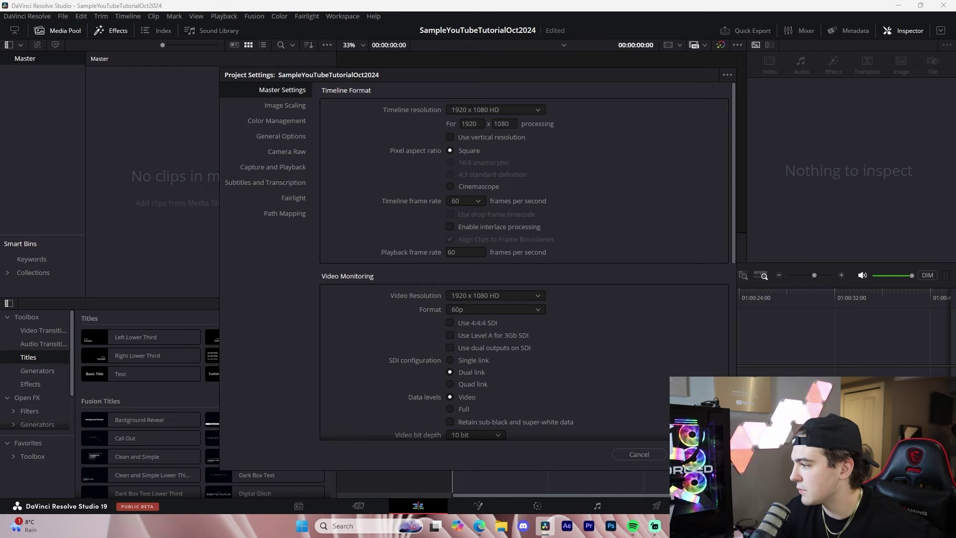
left_click(701, 455)
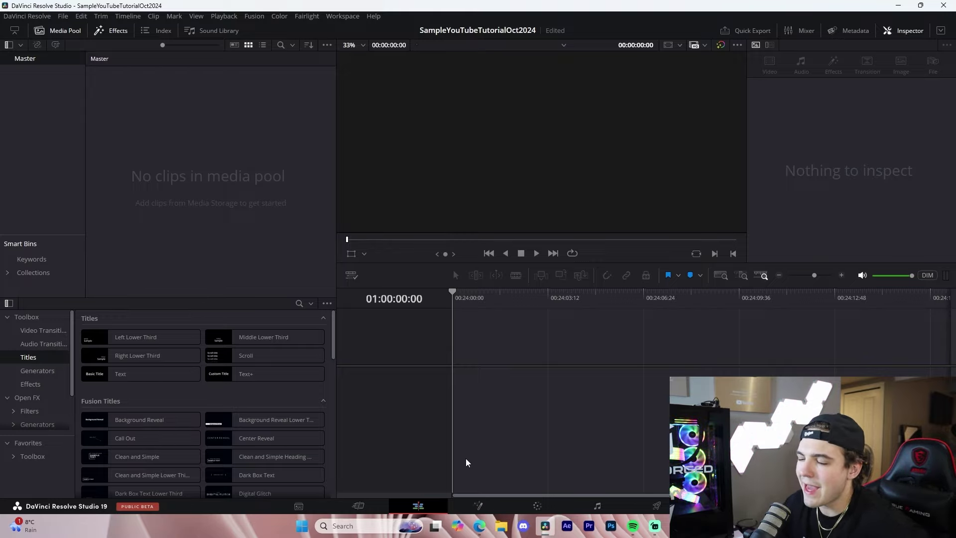
Step: Import MVI_3140.MP4 from the Cam Footage folder into the media pool without changing the project frame rate
key("super+e")
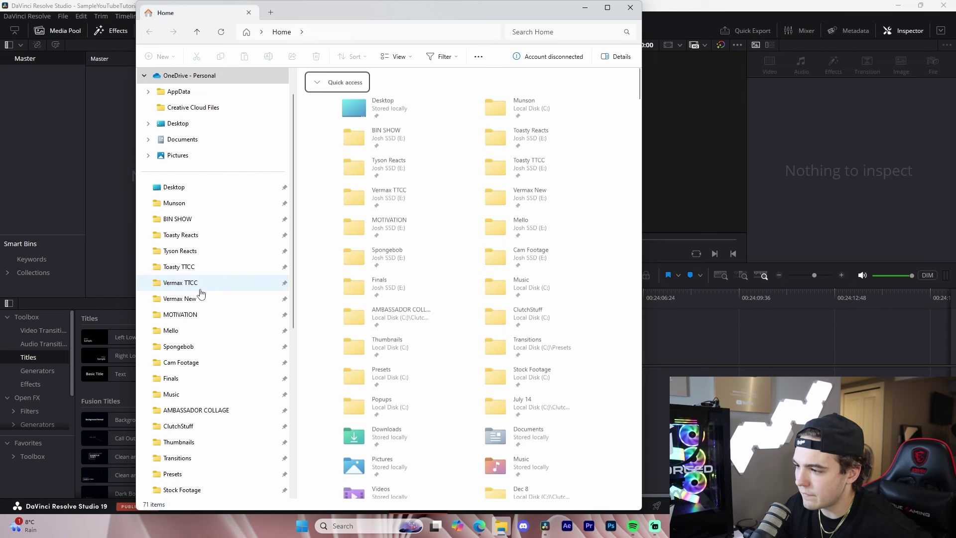
left_click(181, 362)
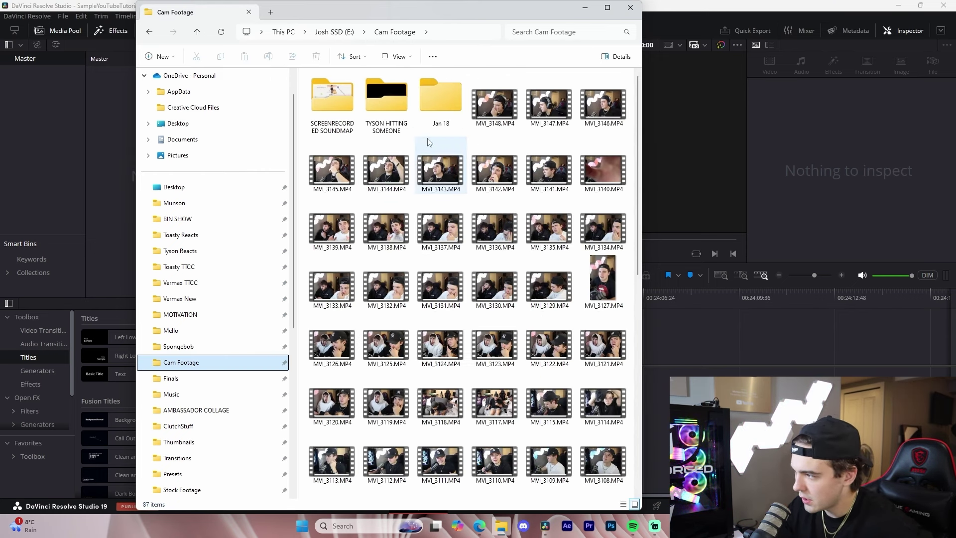
left_click_drag(548, 175, 557, 159)
double_click(544, 178)
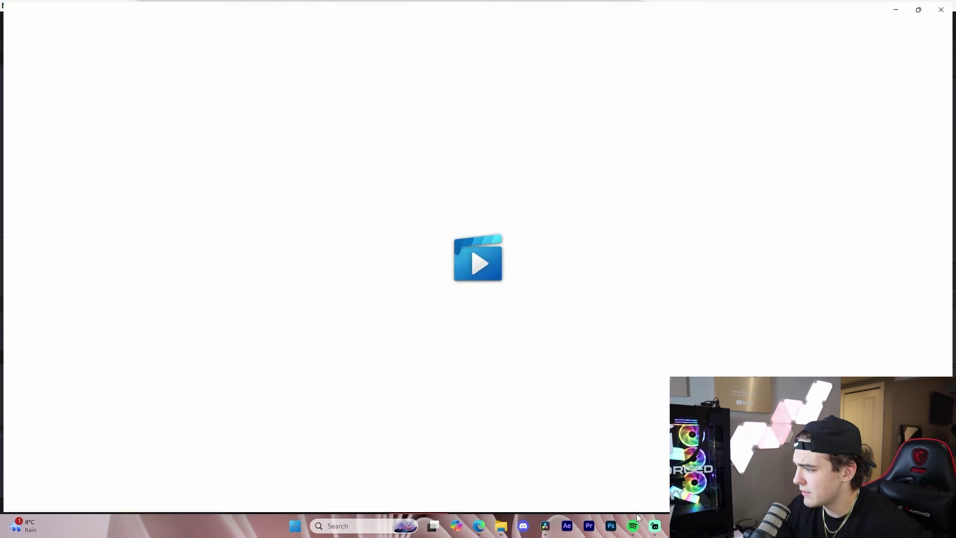
left_click_drag(604, 171, 110, 173)
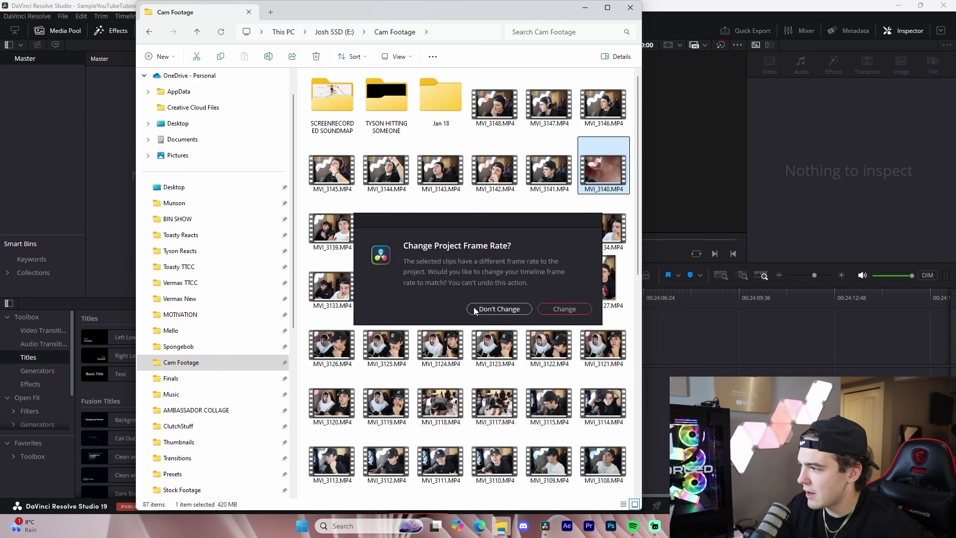
left_click(474, 311)
Step: Place the MVI_3140.MP4 clip in a new timeline and delete it from the tracks again
left_click(113, 156)
left_click_drag(115, 85, 455, 407)
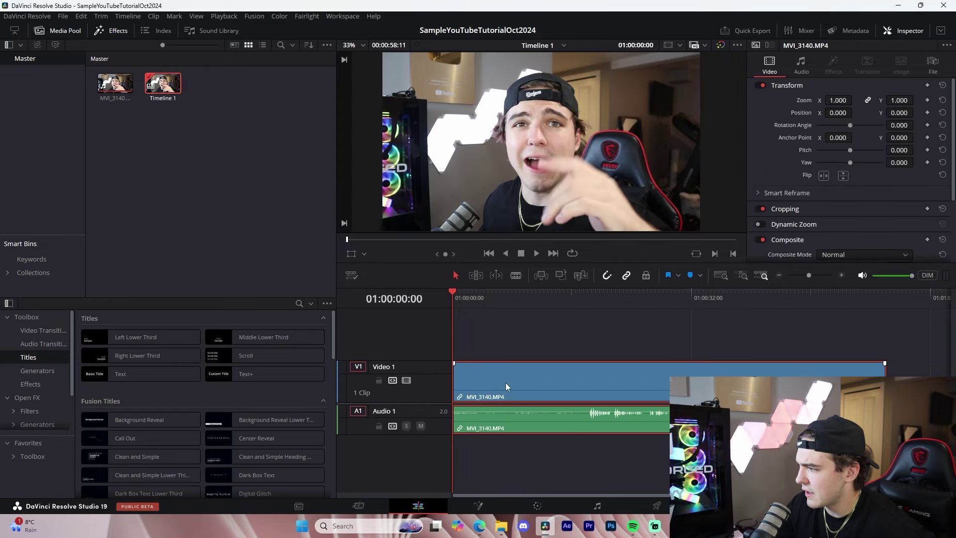
key("Delete")
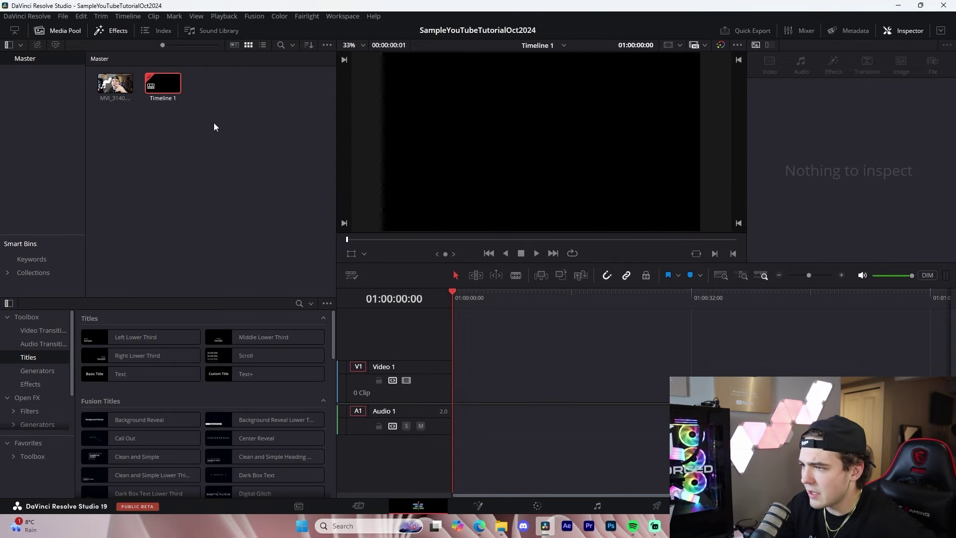
Step: Preview MVI_3140.MP4 from the media pool in the viewer and place it at the start of the timeline
mouse_move(115, 83)
left_mouse_down()
mouse_move(559, 371)
mouse_move(465, 374)
mouse_move(117, 84)
left_mouse_up()
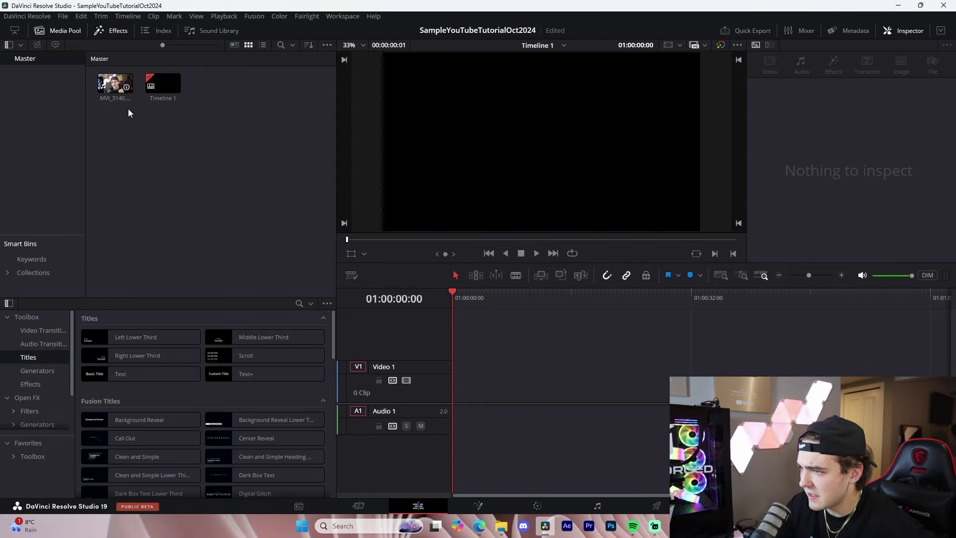
left_click_drag(148, 130, 108, 82)
left_click(151, 130)
left_click(108, 85)
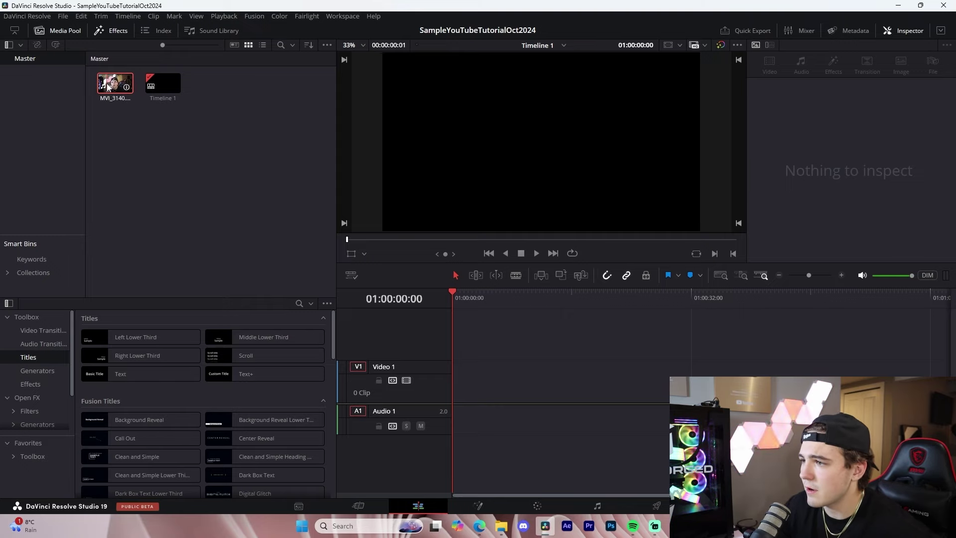
double_click(108, 88)
left_click_drag(616, 255, 55, 223)
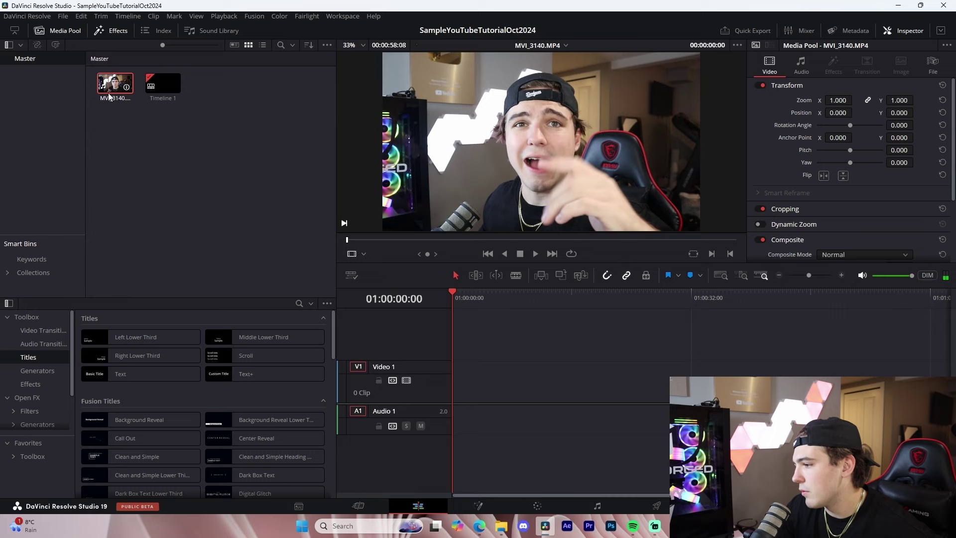
left_click_drag(107, 96, 457, 396)
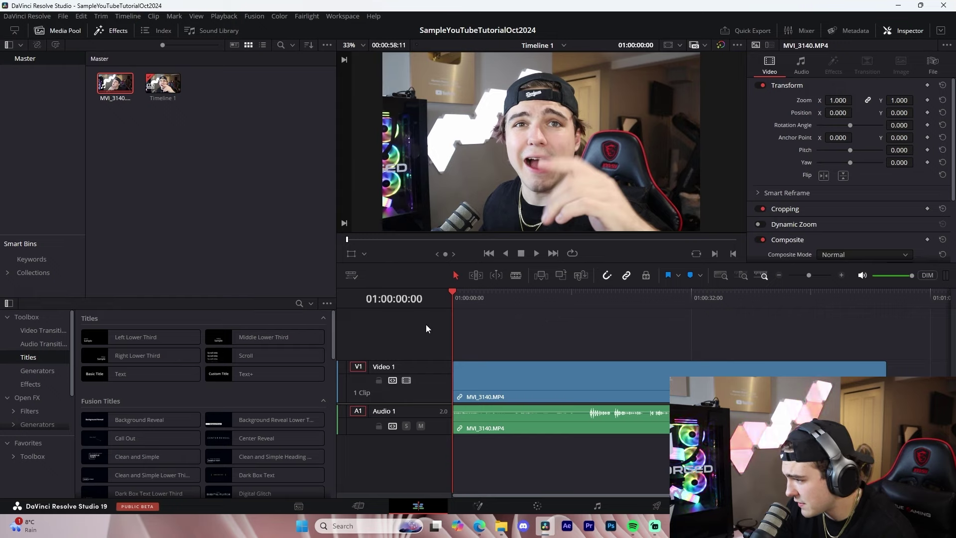
Step: Trim the end of the MVI_3140.MP4 clip to about 57 seconds and undo moving it along the track
left_click_drag(885, 369, 864, 368)
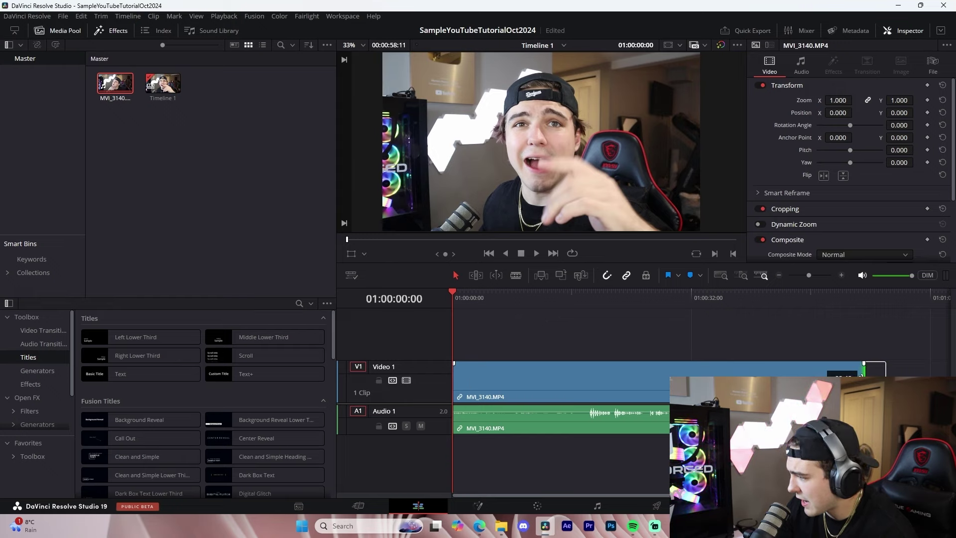
left_click_drag(459, 387, 590, 391)
left_click(629, 326)
key("ctrl+z")
key("ctrl+z")
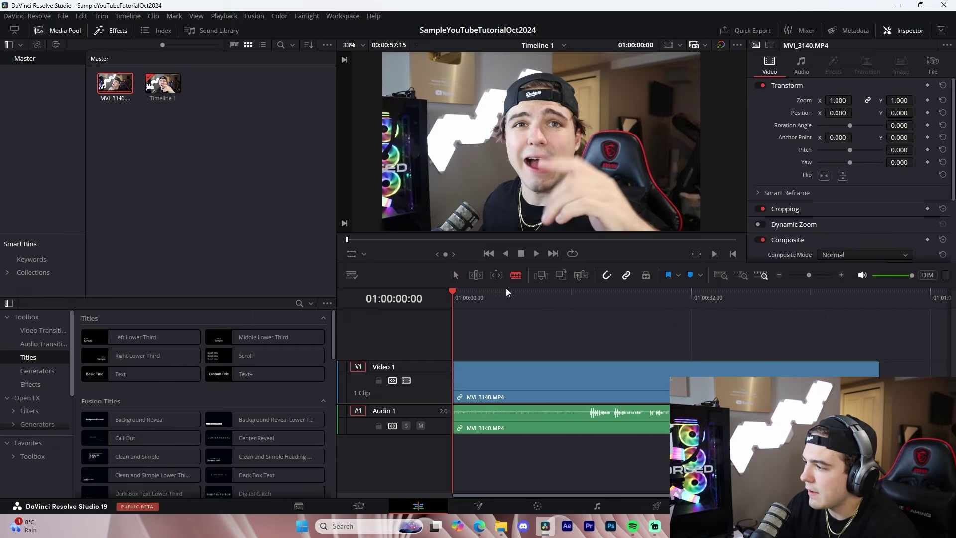
Step: Cut the MVI_3140.MP4 clip into many short pieces along its length with the Blade tool
left_click(456, 276)
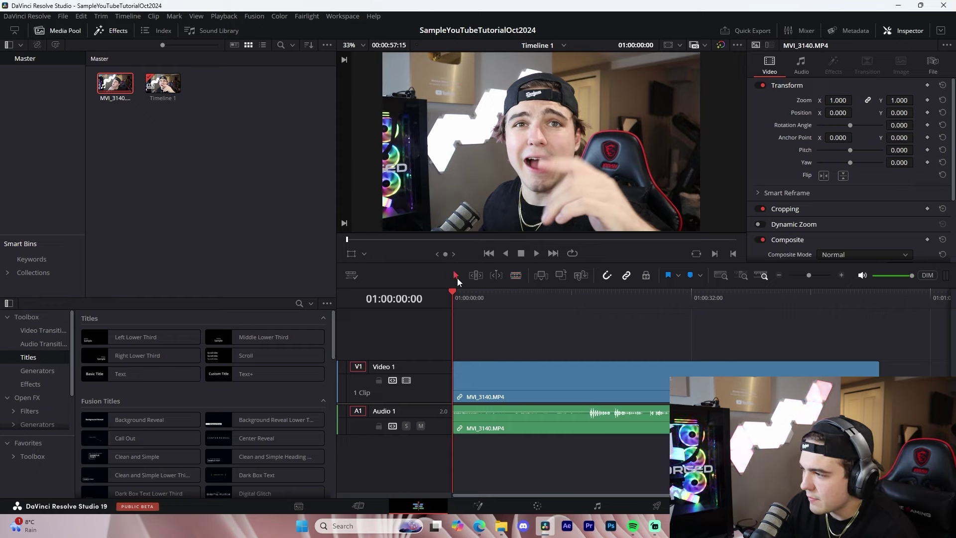
left_click(516, 276)
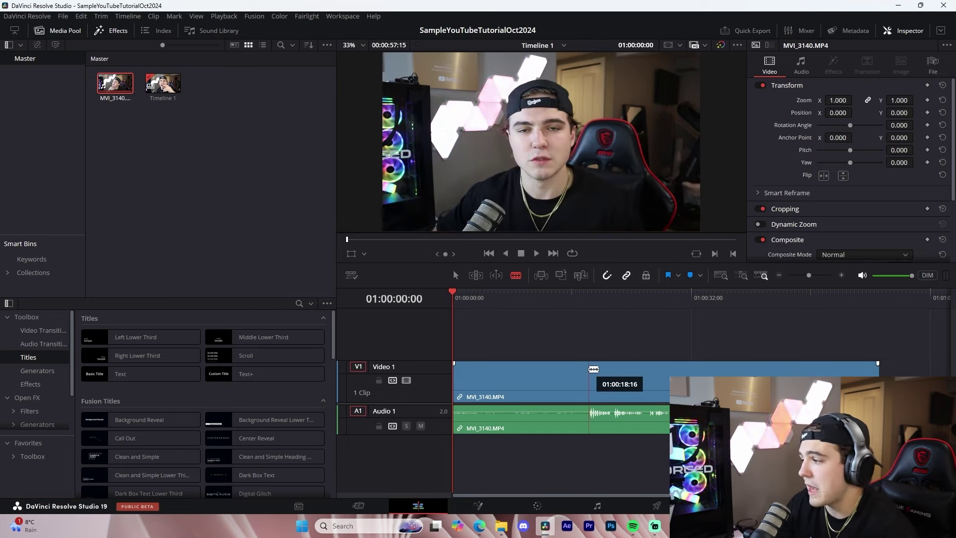
left_click(496, 374)
left_click(519, 374)
left_click(550, 374)
left_click(578, 375)
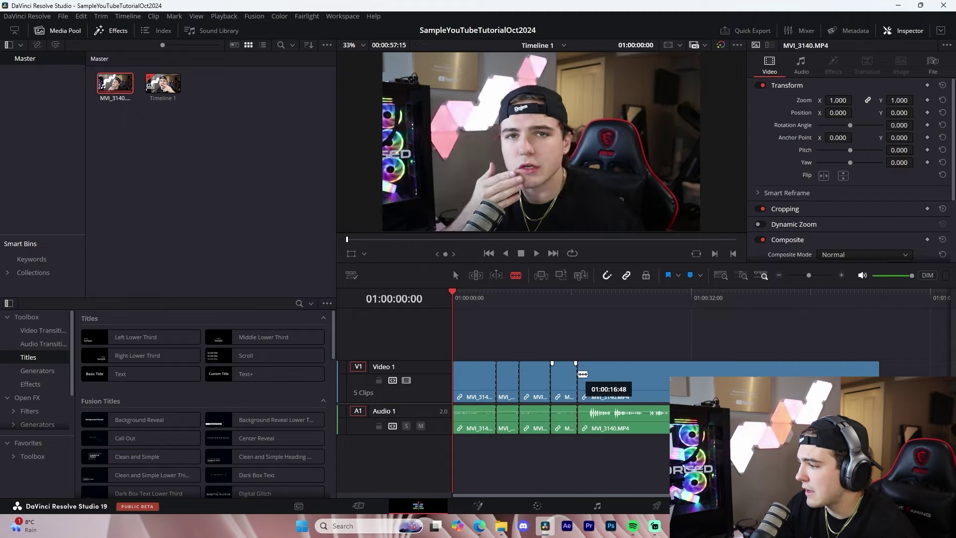
left_click(479, 380)
left_click(574, 383)
left_click(656, 388)
left_click(634, 386)
left_click(642, 384)
left_click(603, 381)
left_click(690, 371)
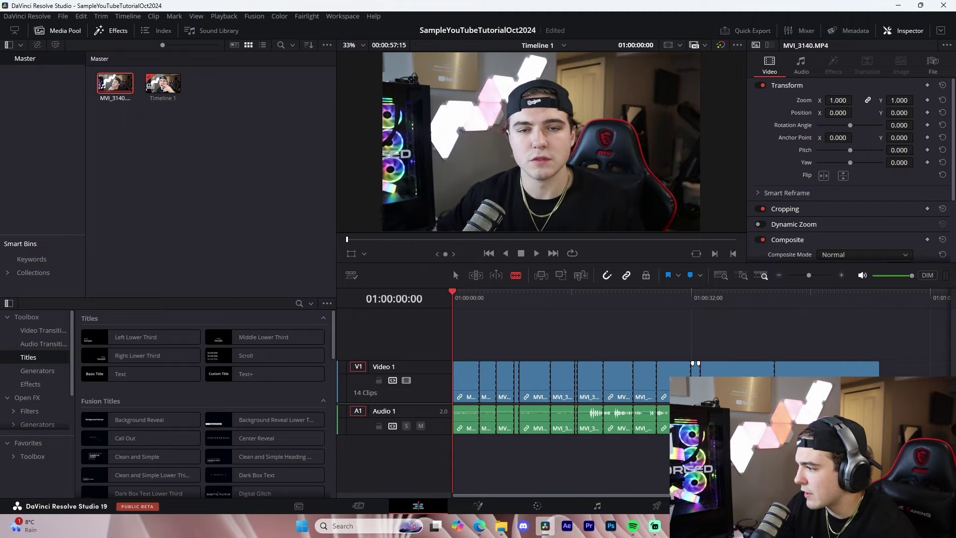
left_click(775, 378)
left_click(789, 379)
Step: Undo all the blade cuts made in the MVI_3140.MP4 clip
key("ctrl+z")
key("ctrl+z")
key("ctrl+z")
key("ctrl+z")
key("ctrl+z")
key("ctrl+z")
key("ctrl+z")
key("ctrl+z")
key("ctrl+z")
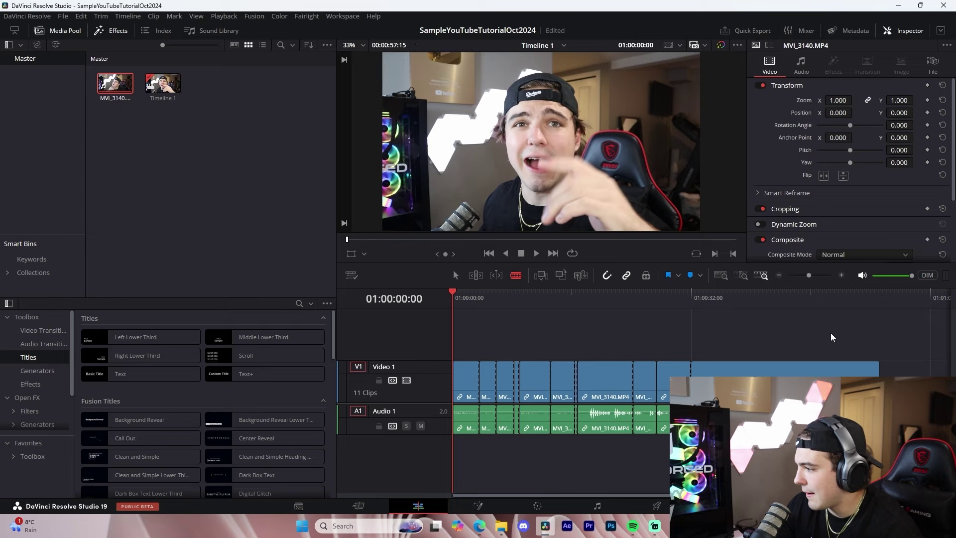
key("ctrl+z")
key("ctrl+z")
key("ctrl+z")
key("ctrl+z")
key("ctrl+z")
key("ctrl+z")
key("ctrl+z")
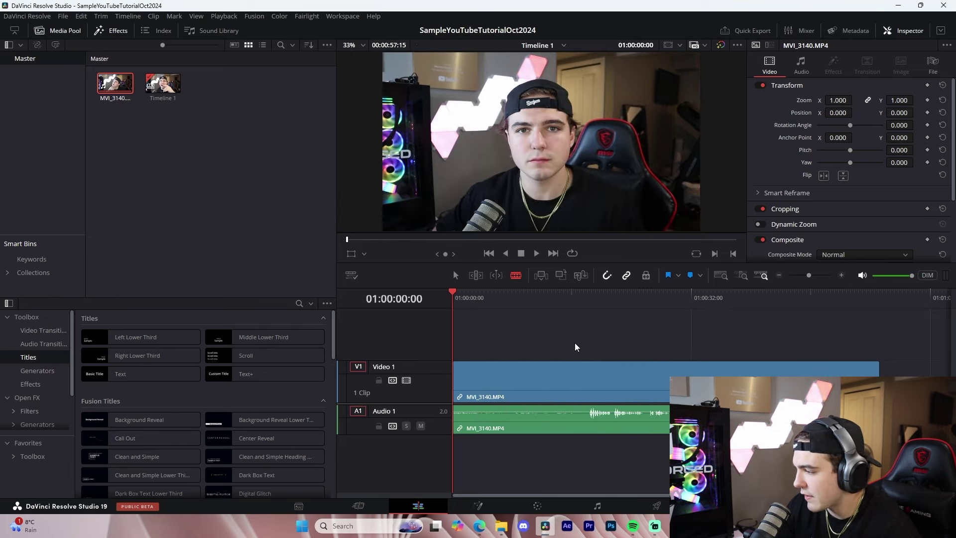
Step: Inspect the audio waveform where speech begins and move the playhead to about 22 seconds
left_click(841, 275)
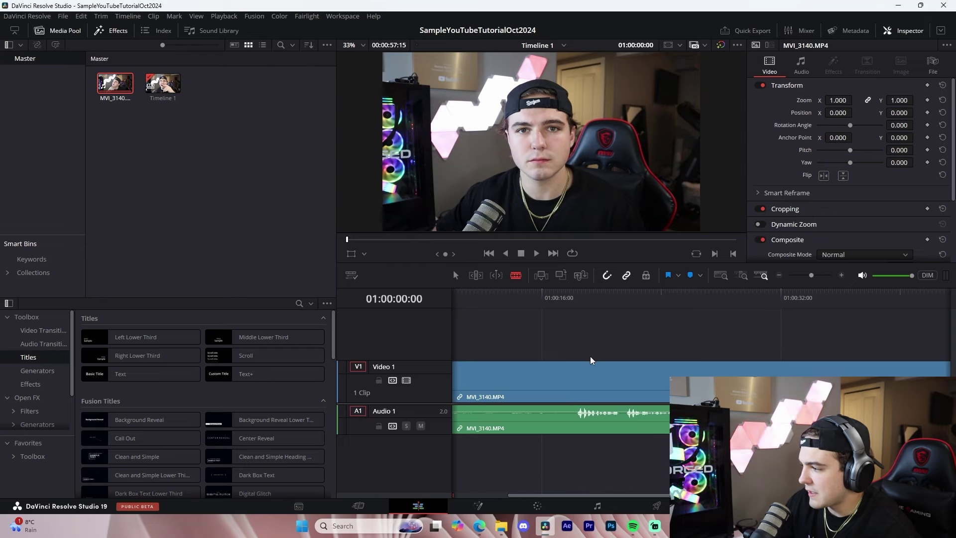
left_click(578, 369)
left_click_drag(581, 381, 629, 424)
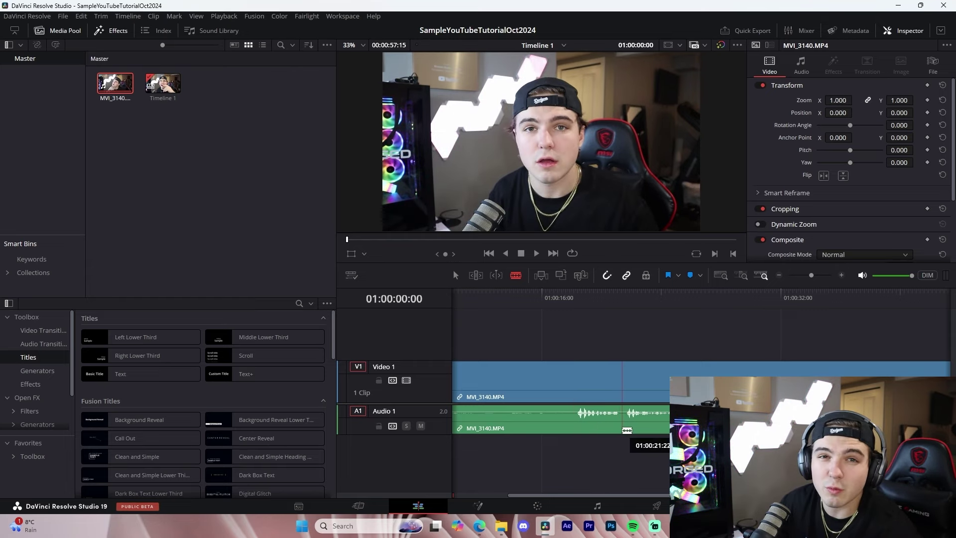
left_click_drag(613, 301, 633, 306)
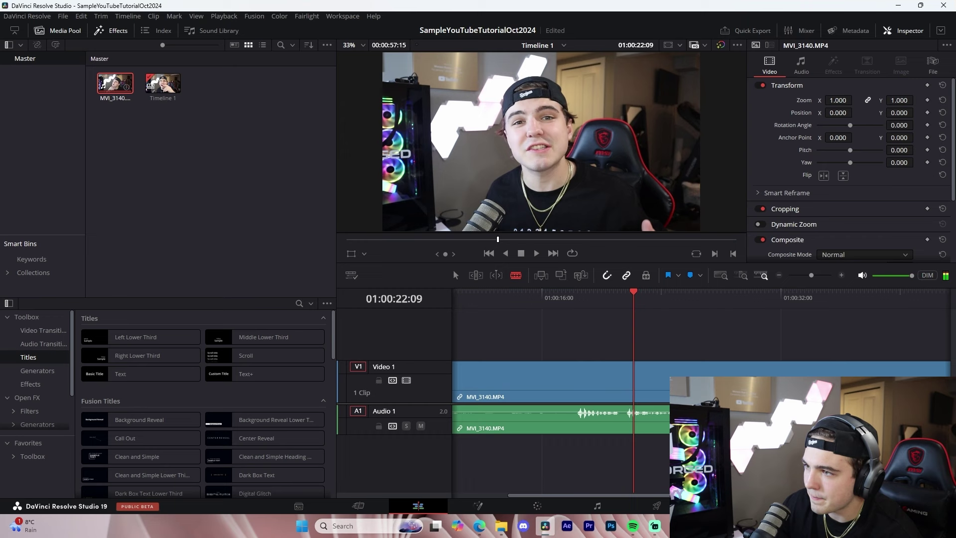
left_click(34, 17)
left_click(22, 18)
left_click(22, 18)
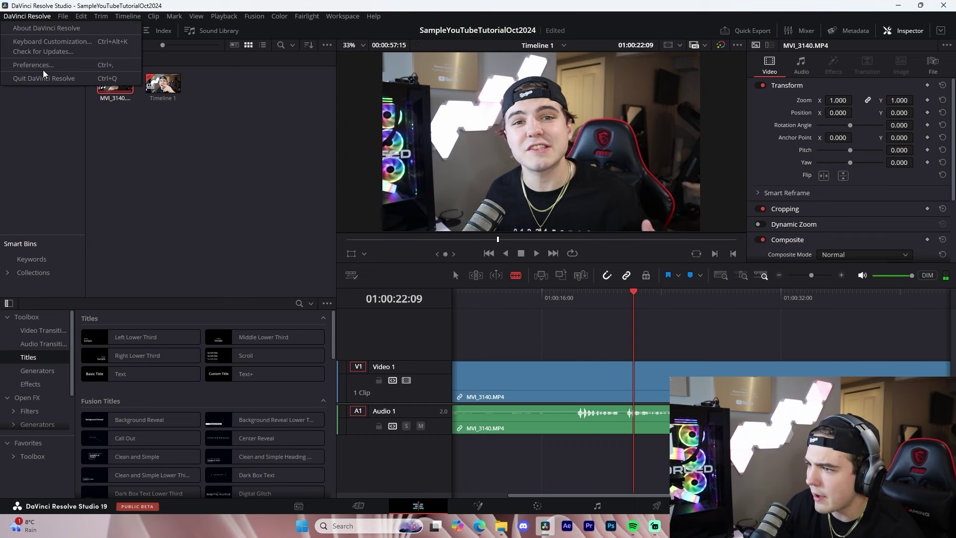
left_click(42, 66)
left_click(307, 160)
left_click(548, 259)
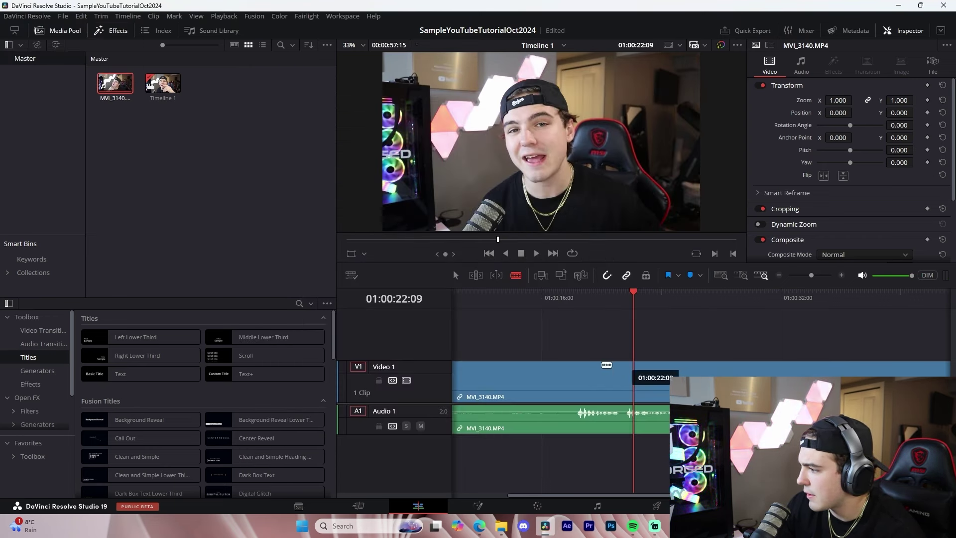
Step: Try cutting the MVI_3140.MP4 clip at two points around 21 seconds with the Blade tool, and undo both cuts
left_click(573, 299)
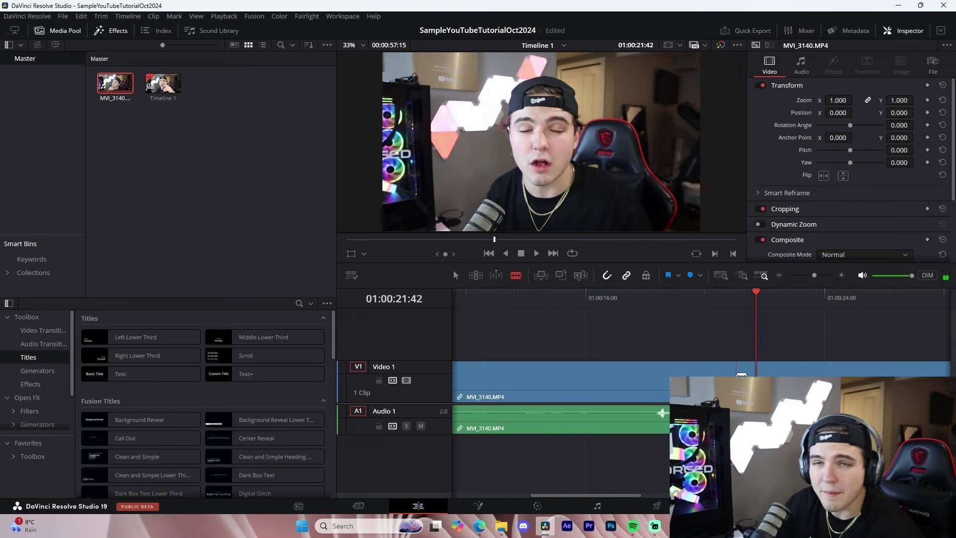
left_click_drag(758, 301, 652, 311)
left_click(738, 371)
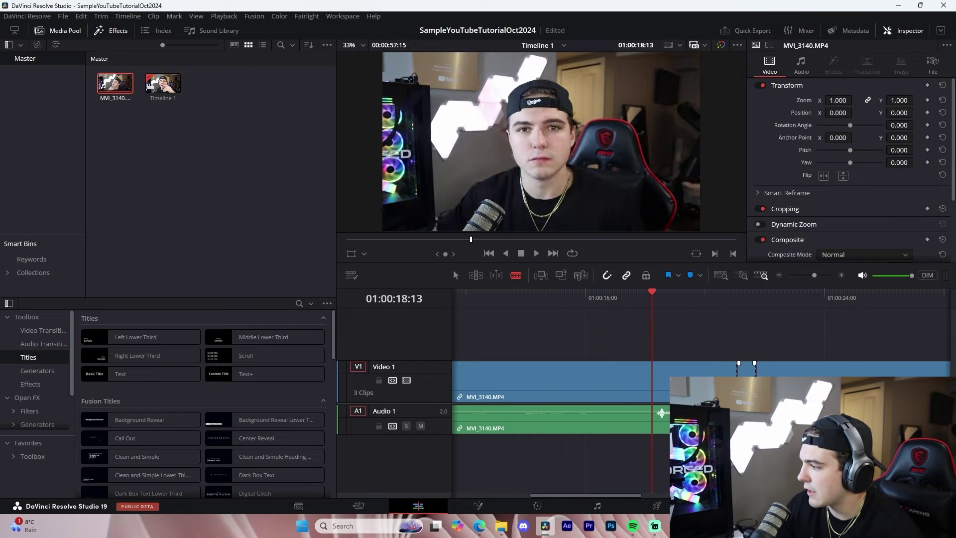
left_click(755, 368)
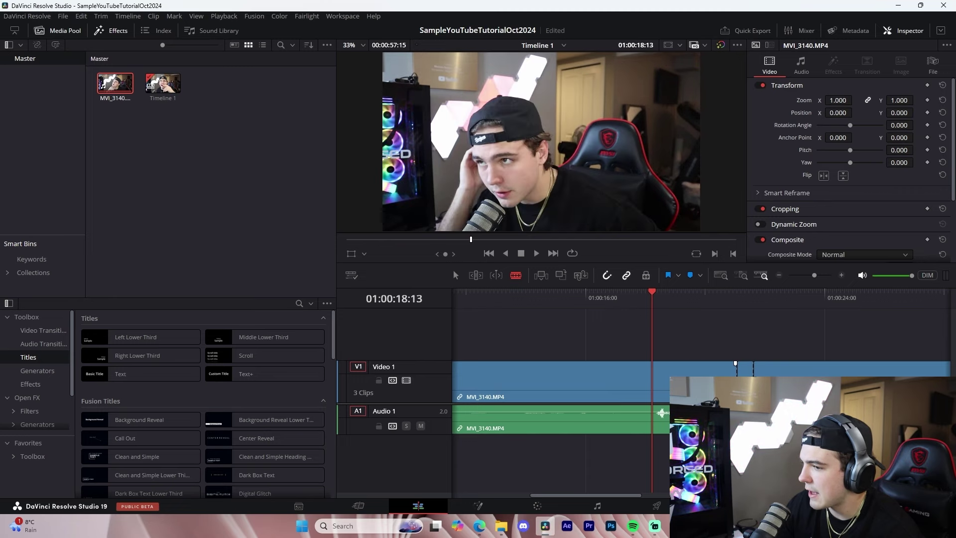
key("ctrl+z")
key("ctrl+z")
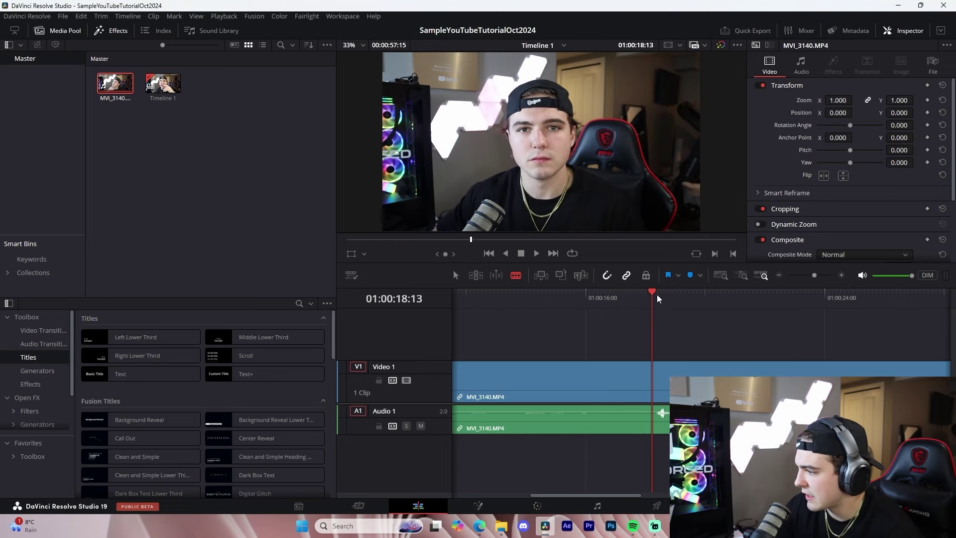
Step: Cut the MVI_3140.MP4 clip at about 18 seconds, just before the speech begins, with the Blade tool
left_click_drag(657, 298, 656, 299)
left_click(755, 299)
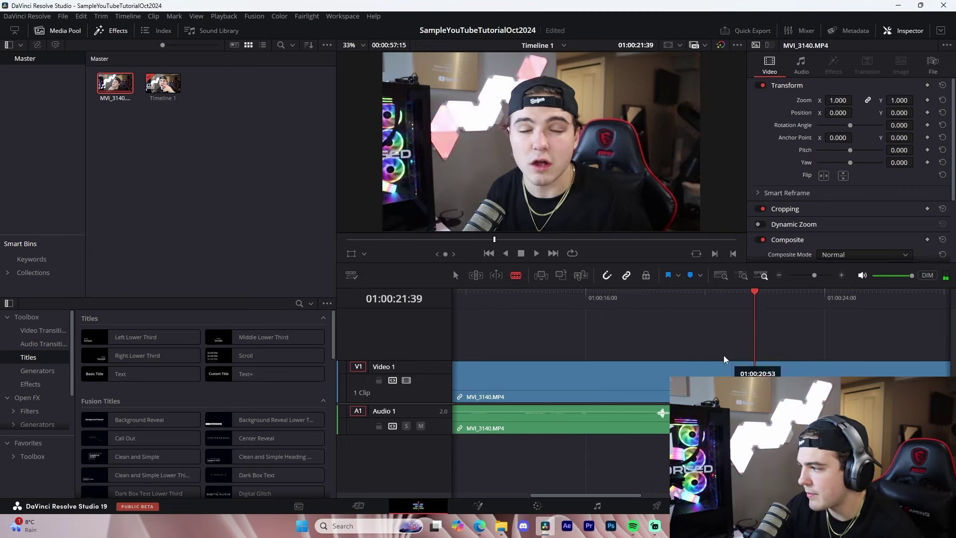
left_click(602, 299)
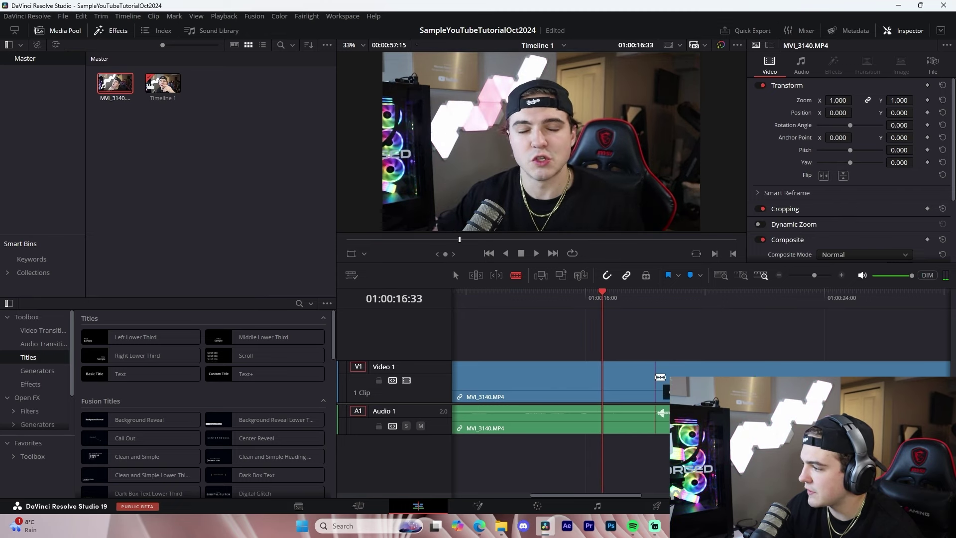
left_click(655, 376)
scroll(770, 303, "down", 2)
Step: Delete the silent opening section and move the remaining clip and the playhead to the start of the timeline
key("a")
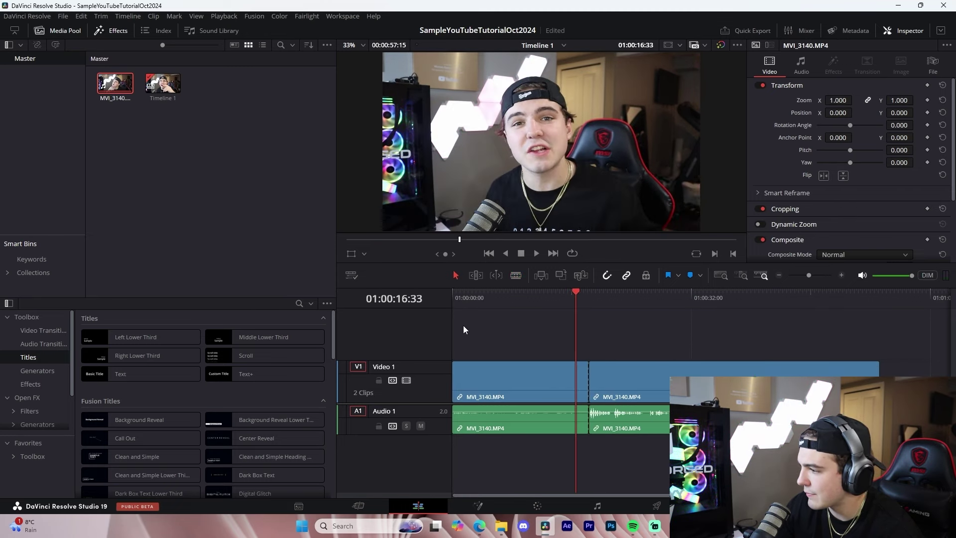
left_click_drag(462, 326, 575, 469)
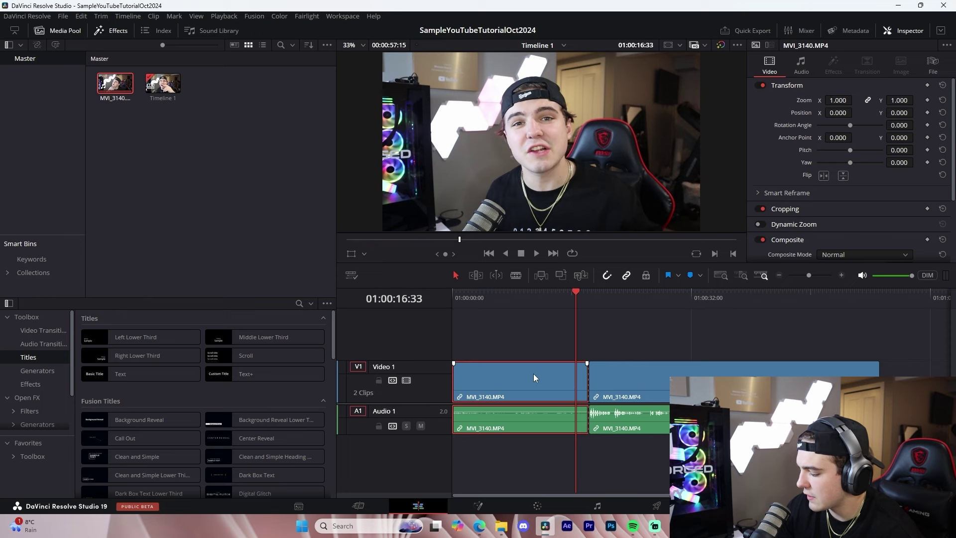
key("Delete")
left_click_drag(606, 372, 469, 370)
left_click_drag(467, 299, 397, 300)
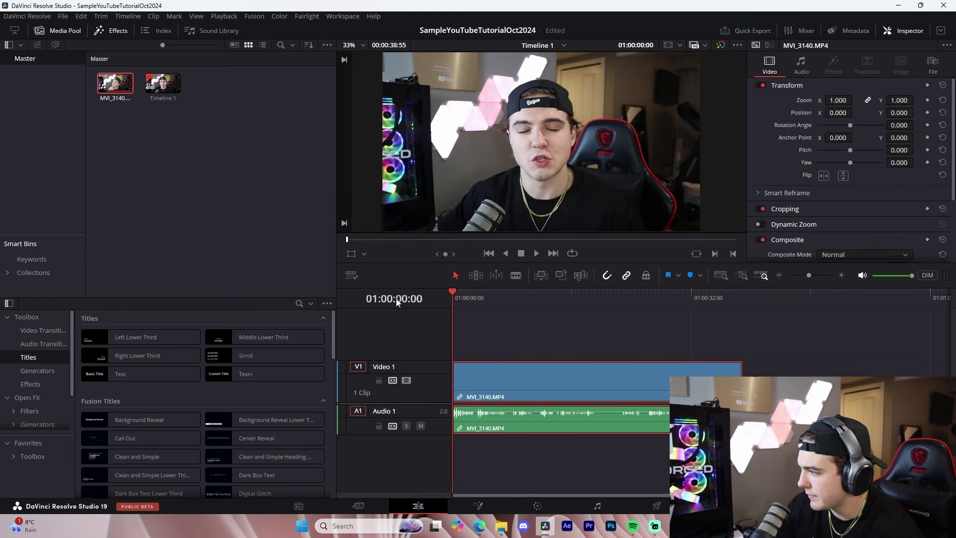
Step: Cut the clip with the Blade tool at the beginning and end of each speech pause along its length
scroll(588, 374, "up", 2)
key("b")
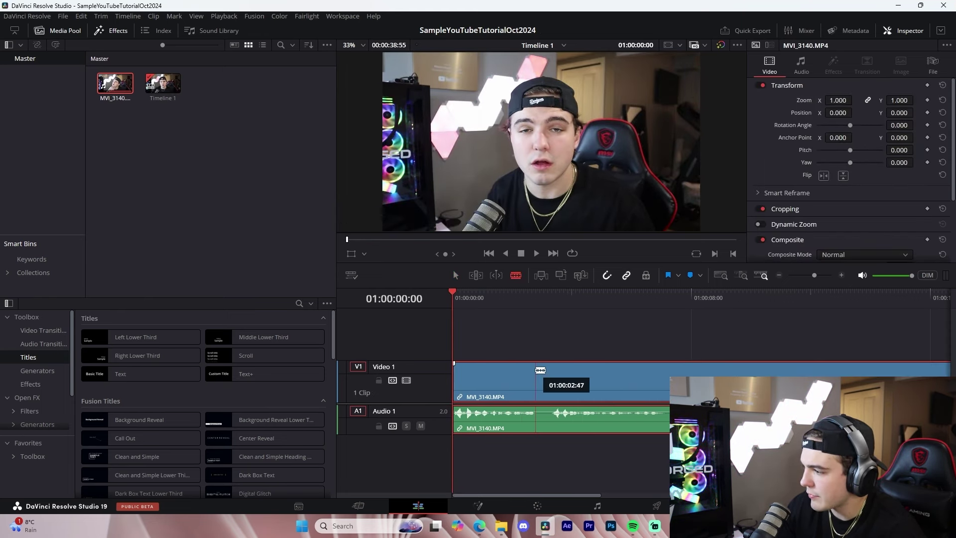
left_click(536, 378)
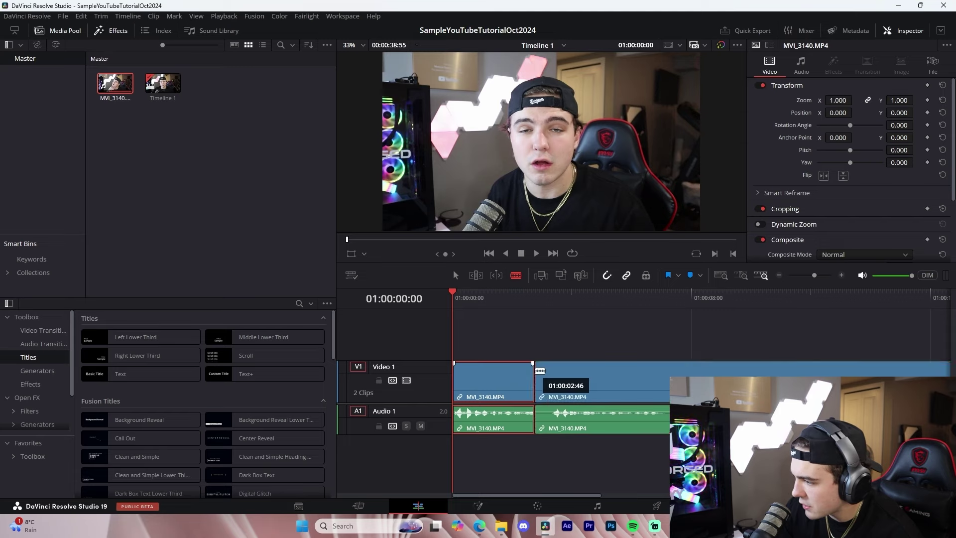
left_click(550, 378)
left_click(666, 378)
left_click(716, 371)
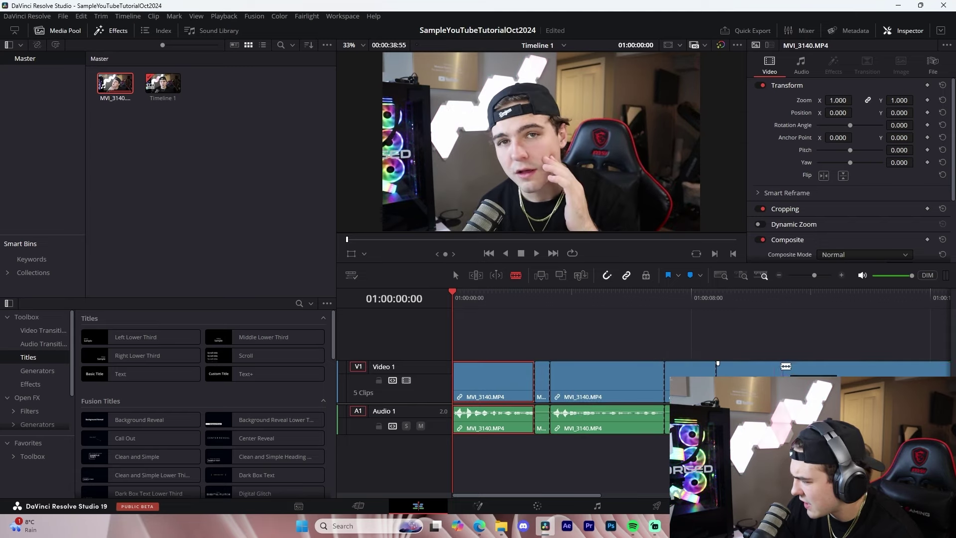
left_click(771, 371)
left_click(803, 369)
left_click(856, 366)
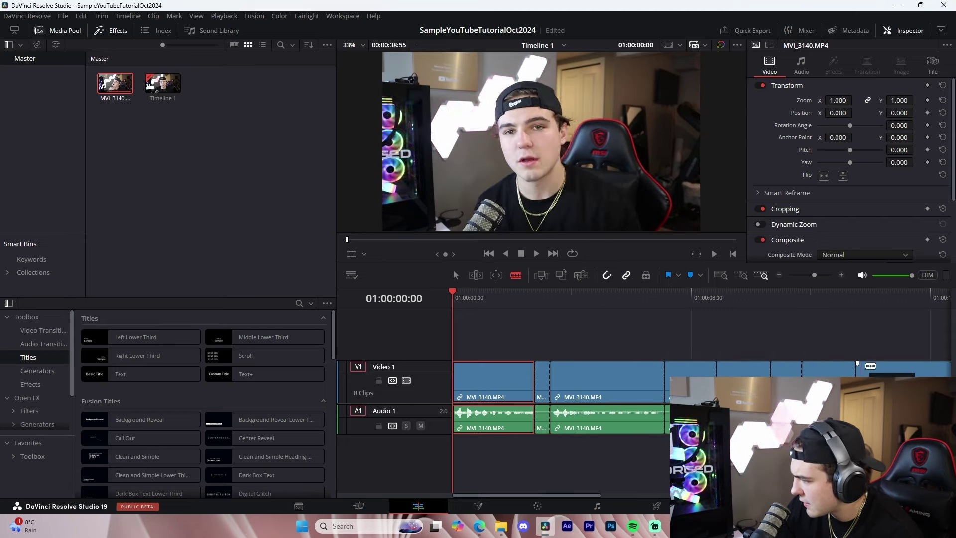
left_click(869, 368)
scroll(869, 367, "right", 5)
left_click(773, 367)
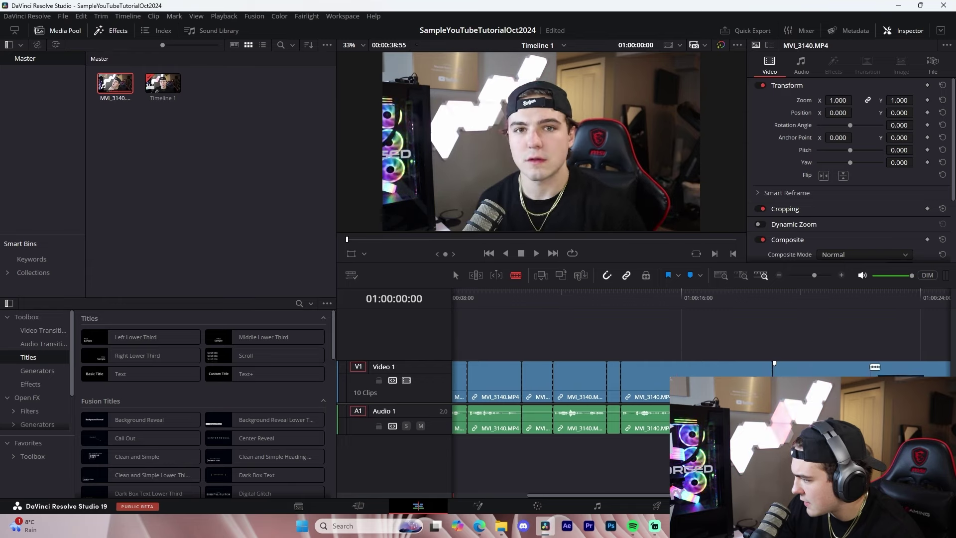
left_click(883, 366)
scroll(883, 366, "right", 5)
left_click(691, 363)
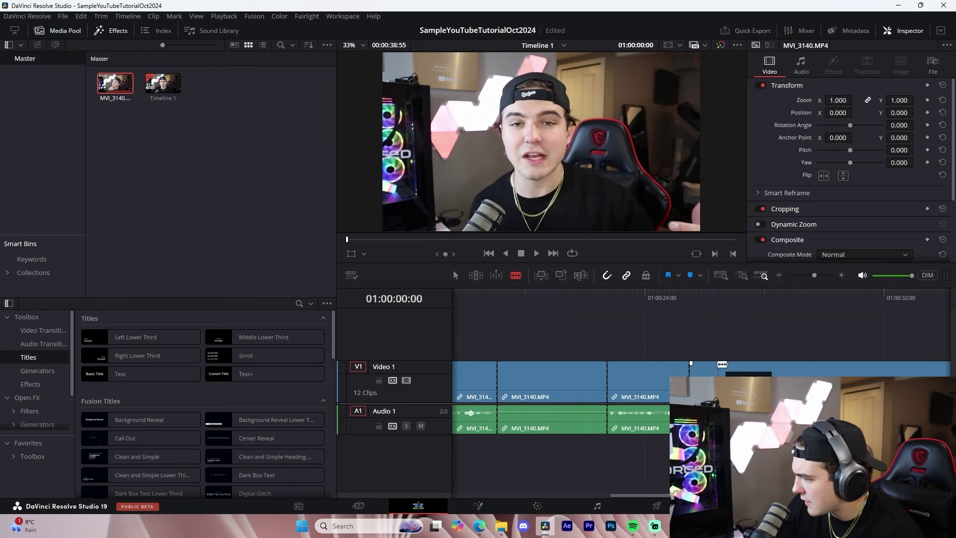
left_click(747, 363)
left_click(865, 364)
Step: Delete the trailing section of footage after the last cut at about 31 seconds
scroll(829, 365, "right", 6)
key("a")
left_click(648, 394)
key("Delete")
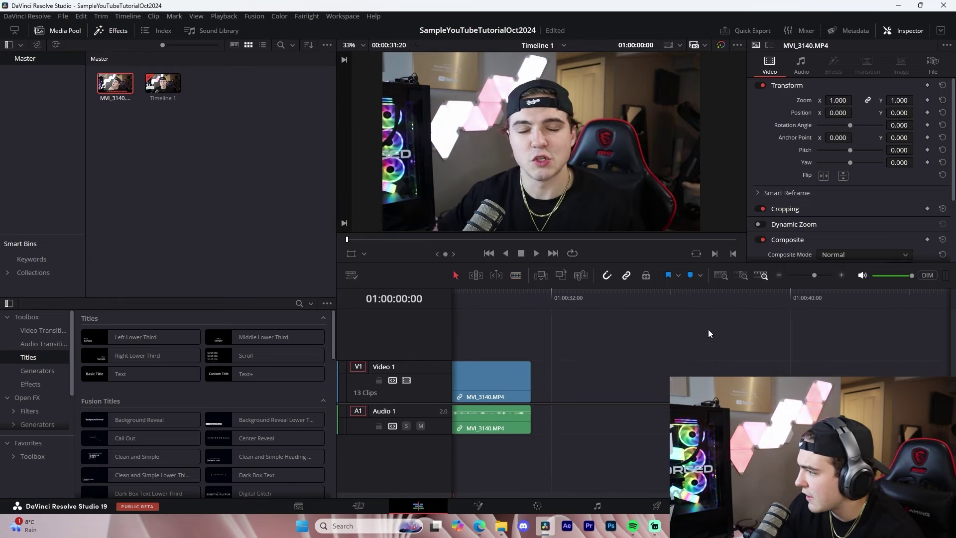
Step: Delete the six silent sections between the spoken parts of the clip
left_click(778, 276)
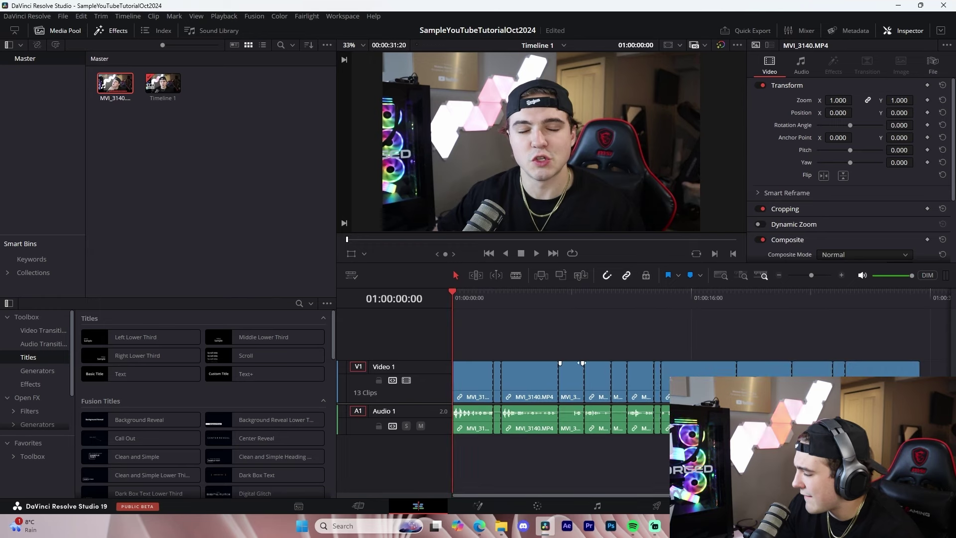
left_click(497, 384)
key("Delete")
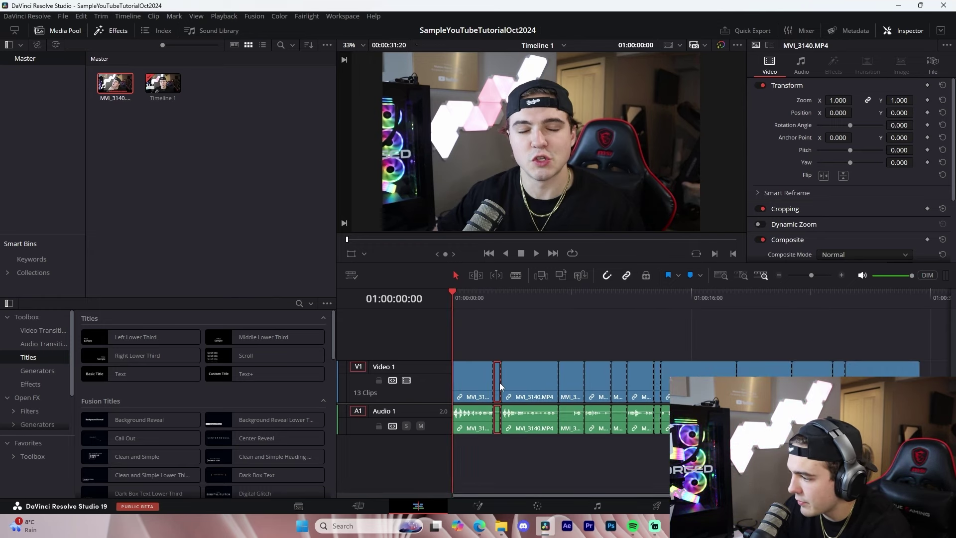
left_click(572, 383)
key("Delete")
left_click(619, 384)
key("Delete")
left_click(657, 386)
key("Delete")
key("BackSpace")
left_click(839, 384)
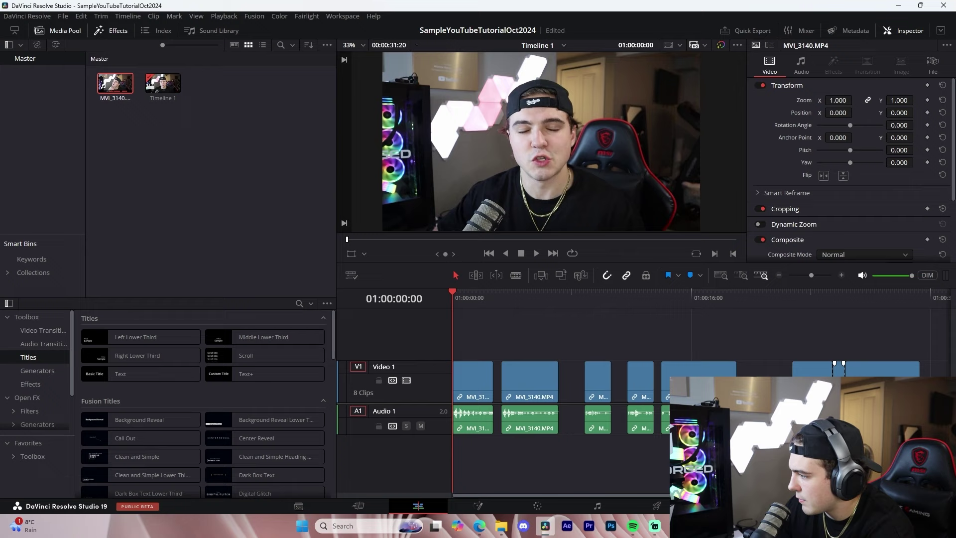
key("BackSpace")
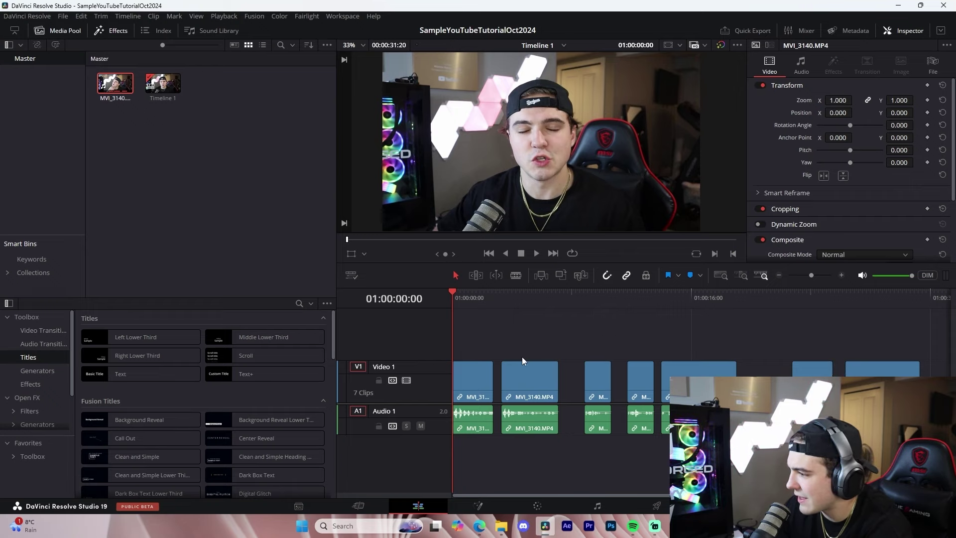
Step: Close the first four gaps by moving the second to fifth clips up against the preceding ones
left_click_drag(530, 367, 524, 366)
left_click_drag(592, 380, 559, 383)
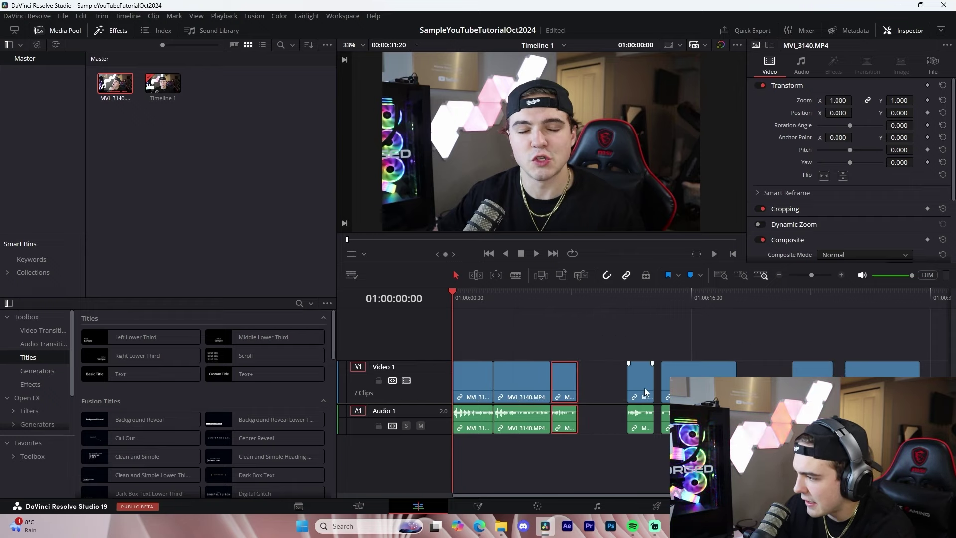
left_click_drag(644, 387, 594, 386)
left_click_drag(710, 384, 654, 384)
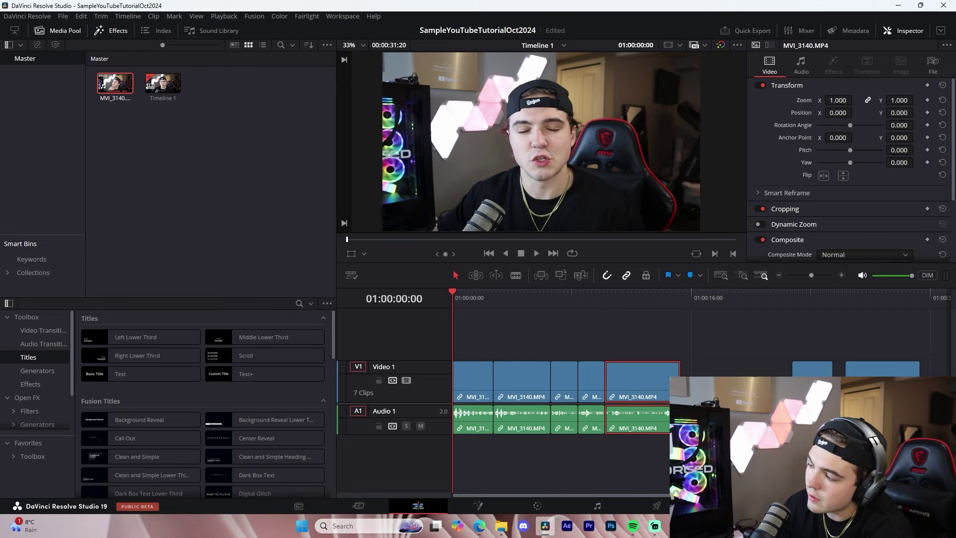
Step: Delete the two remaining gaps before the last two clips so that the clips join
left_click(722, 386)
key("Delete")
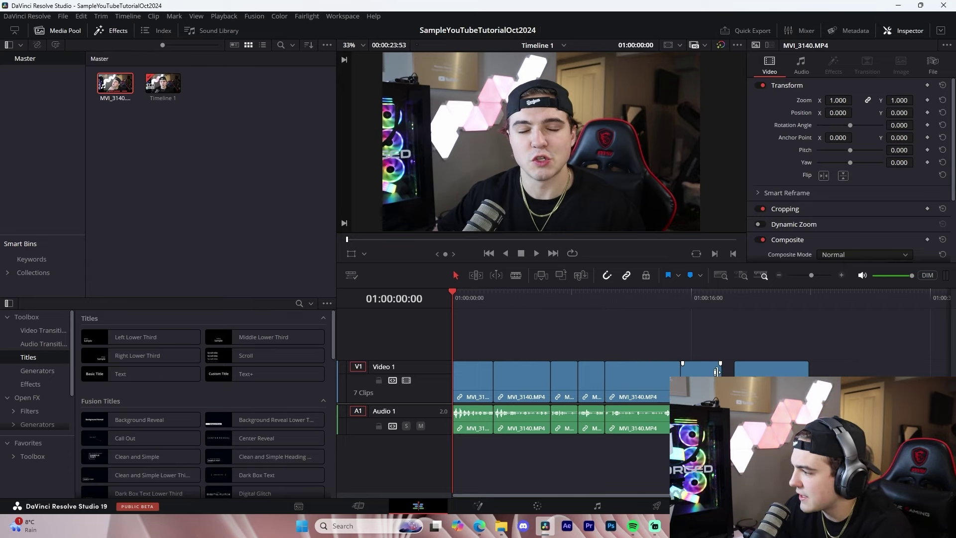
left_click(728, 383)
key("Delete")
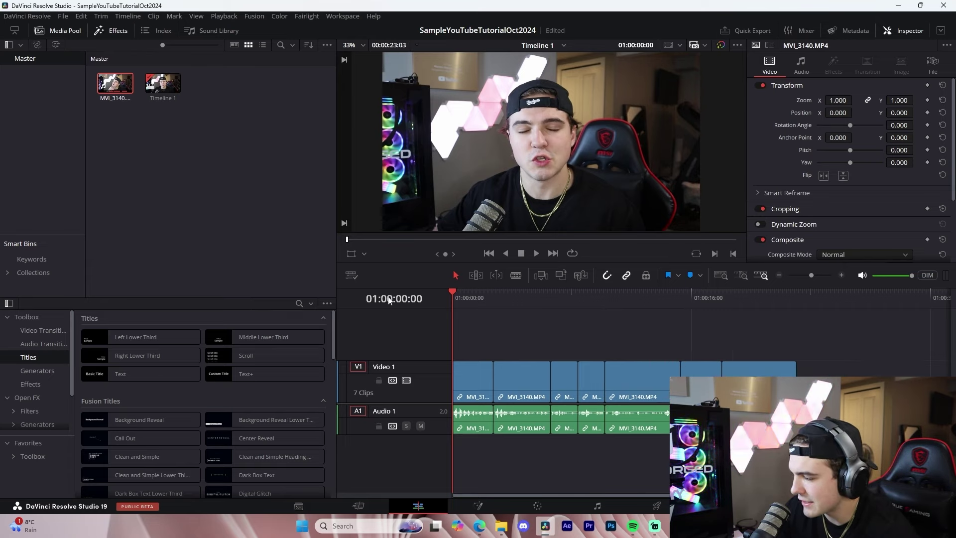
Step: Play back the join between the first and second clips to check the cut
left_click(841, 275)
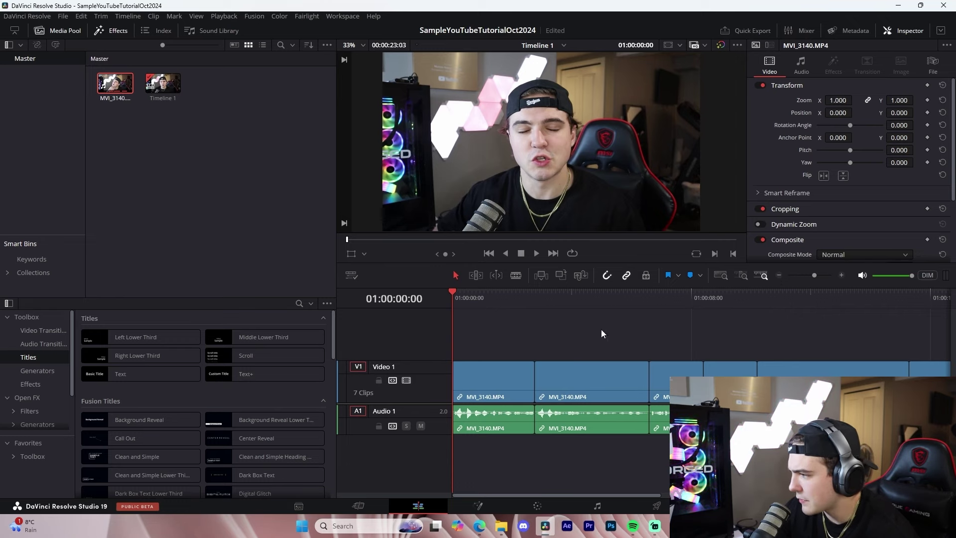
left_click_drag(513, 298, 541, 311)
key("space")
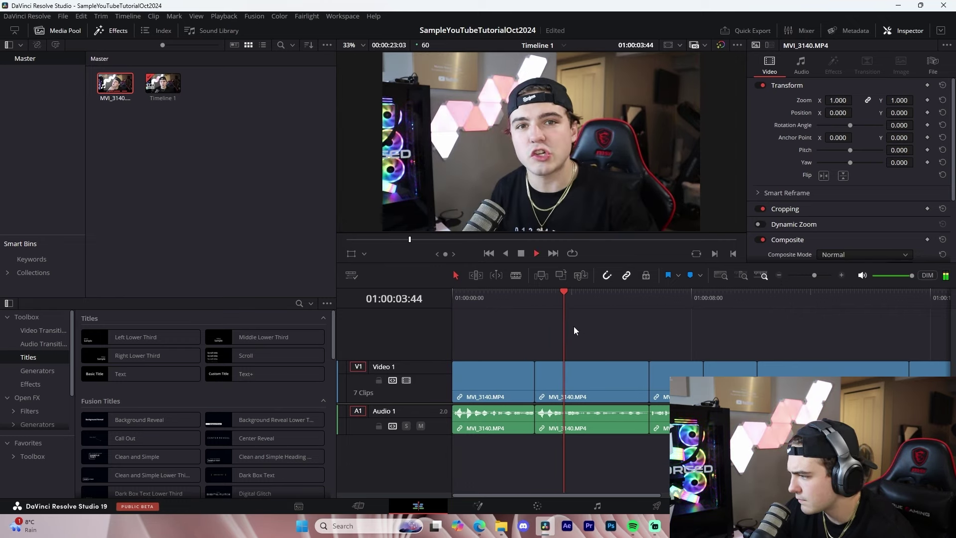
key("space")
Step: Delete the first clip on the timeline and close the gap in front of the remaining clips
left_click(503, 394)
key("BackSpace")
left_click(498, 383)
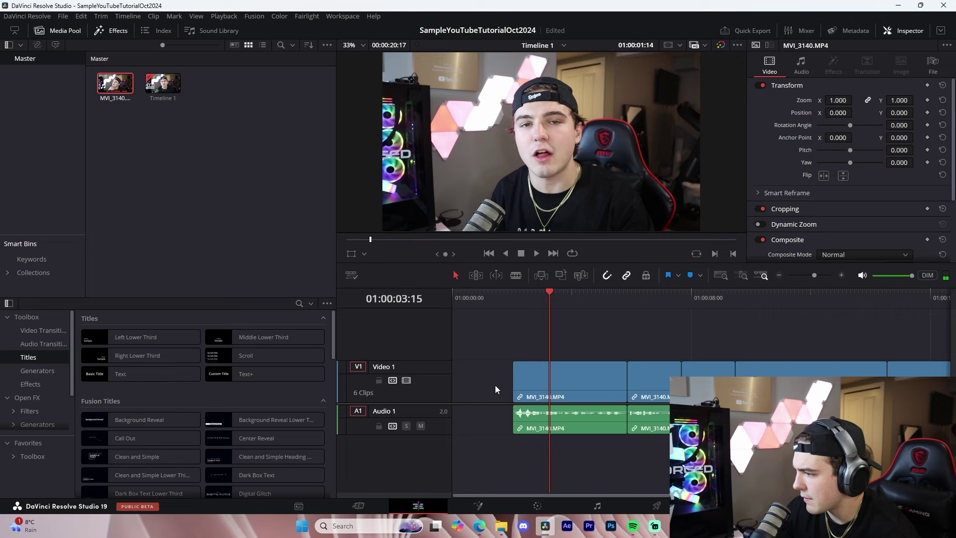
key("BackSpace")
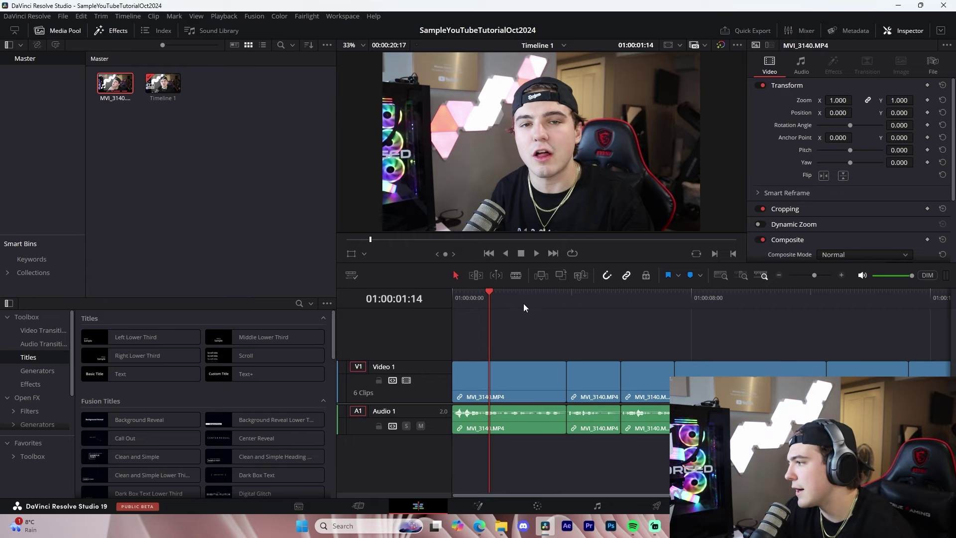
left_click(778, 275)
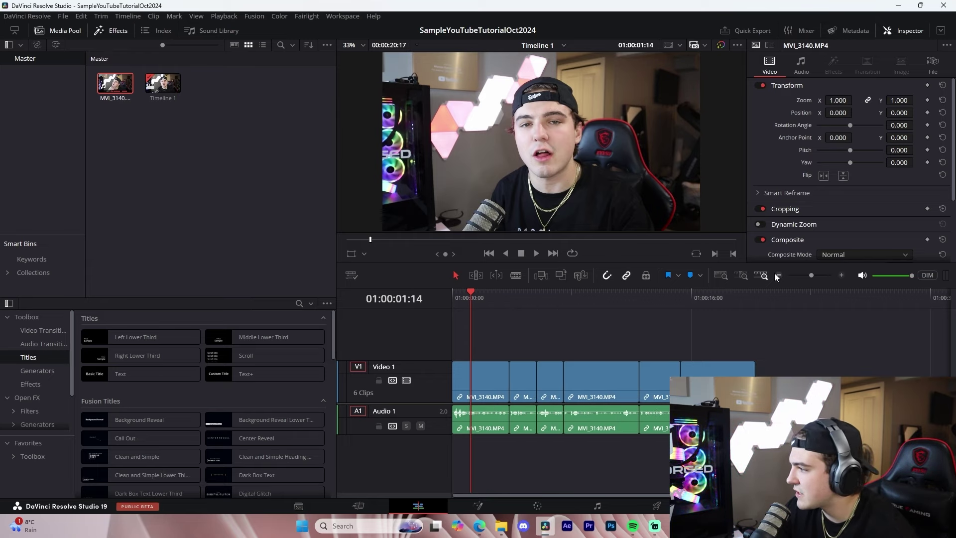
left_click_drag(846, 329, 424, 357)
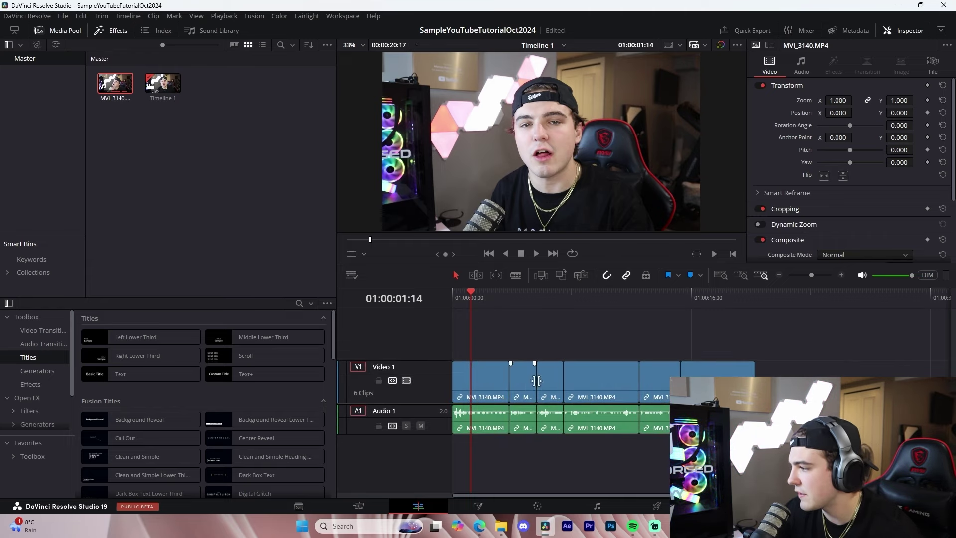
Step: Delete the third clip on the timeline and close the gap it leaves
key("BackSpace")
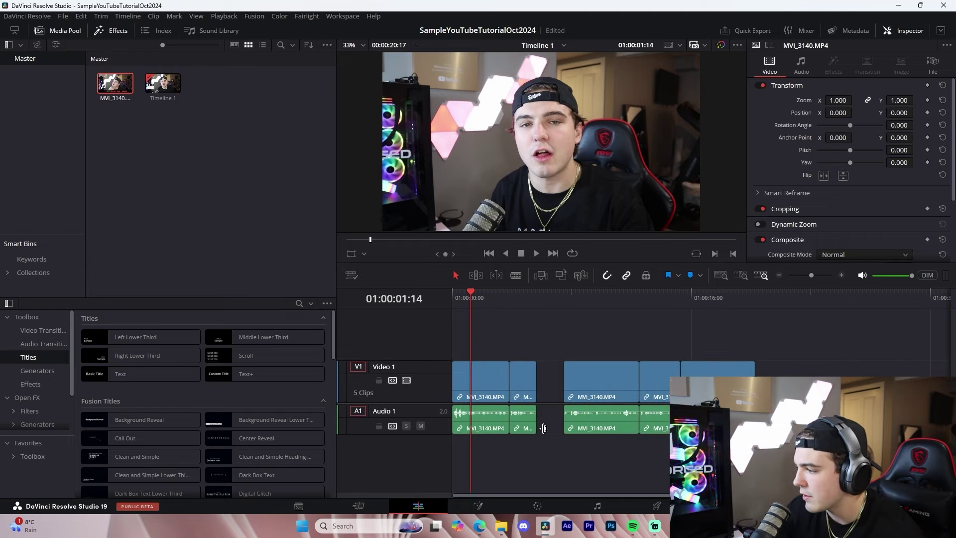
left_click(554, 387)
key("Delete")
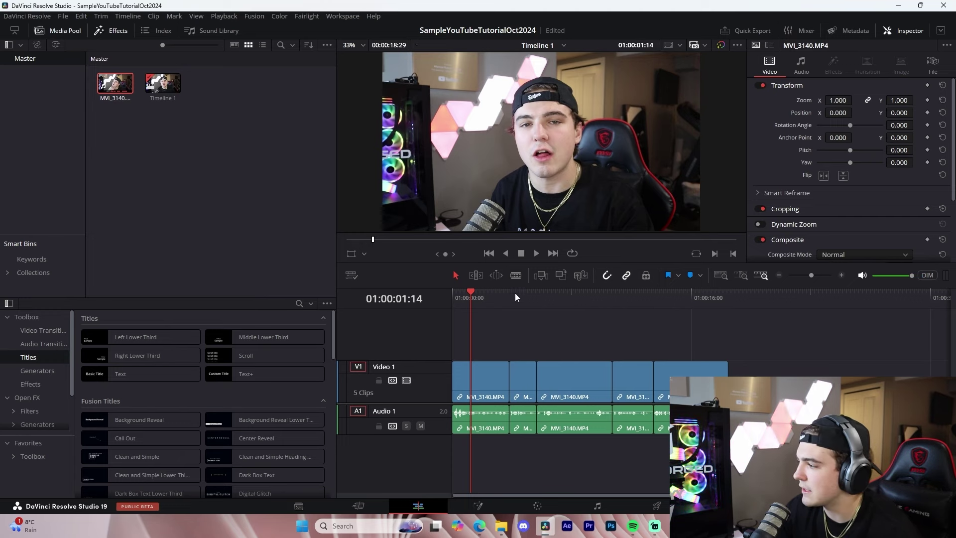
Step: Review the joined clips from the start to the end of the timeline and return to the start
key("Home")
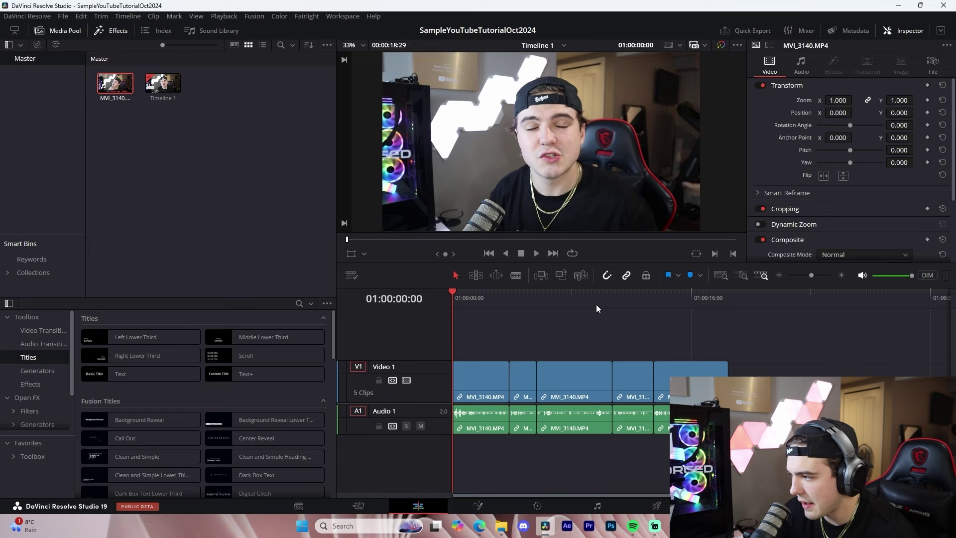
left_click_drag(471, 295, 725, 306)
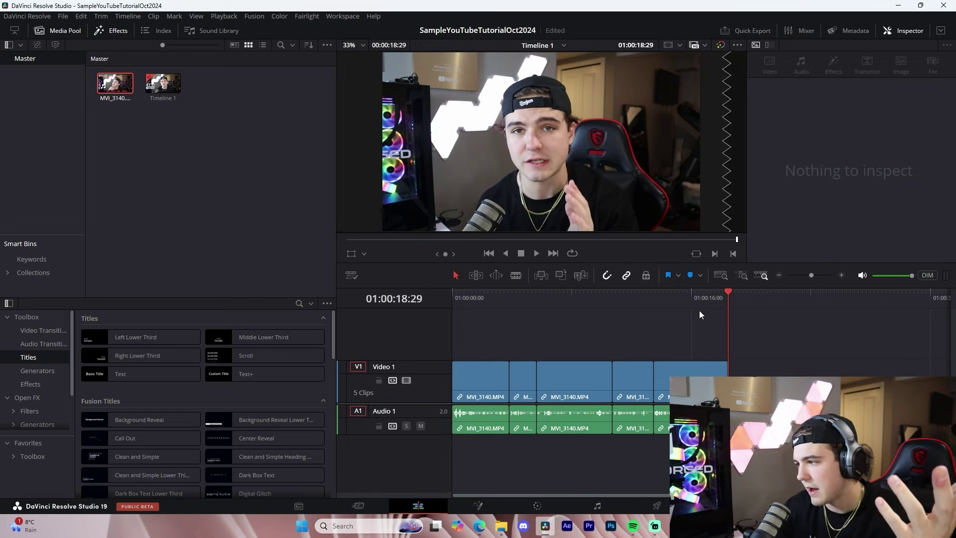
key("Home")
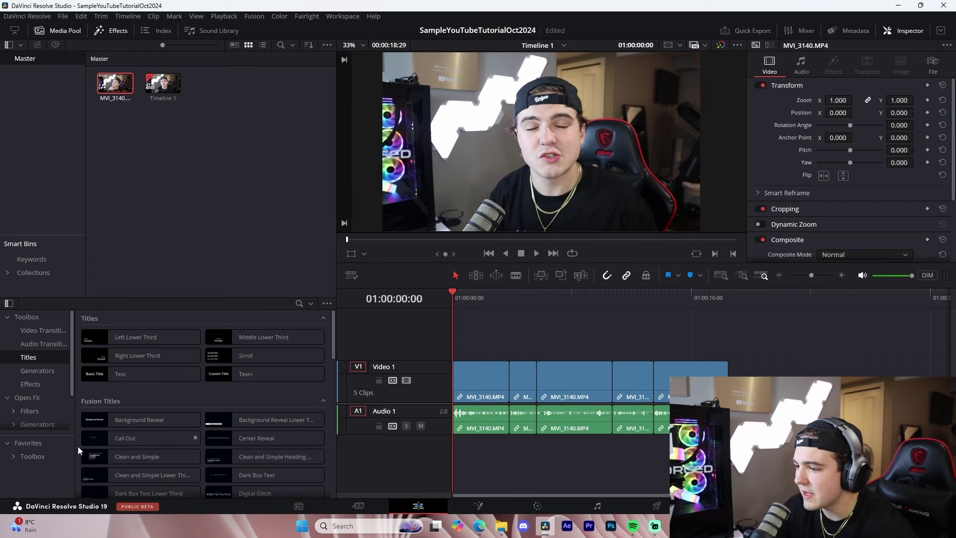
Step: Try a Text title reading "affwefwefwf" above the first clip, shift its vertical position, and undo it all
left_click_drag(128, 372, 512, 337)
triple_click(824, 151)
type("affwefwefwf")
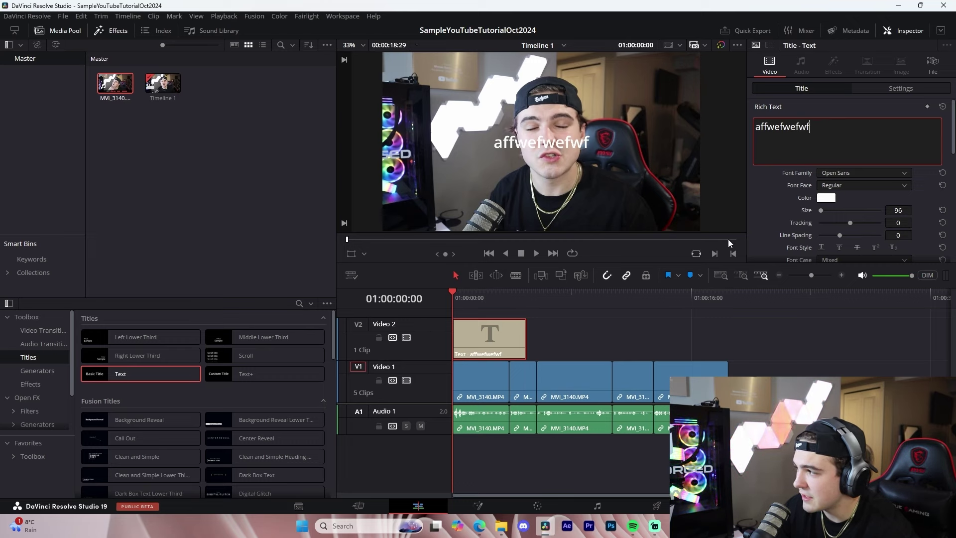
left_click(873, 88)
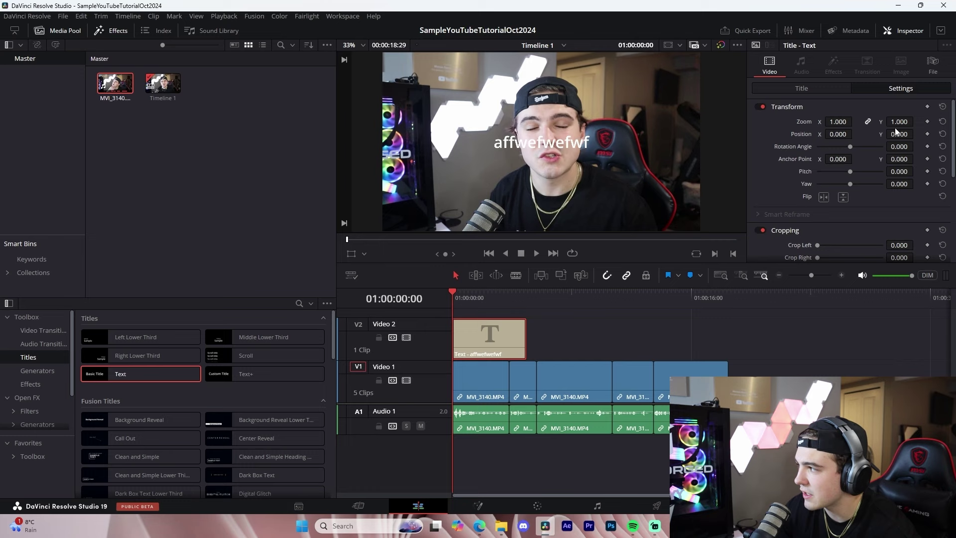
left_click_drag(899, 134, 906, 134)
key("ctrl+z")
key("ctrl+z")
key("ctrl+z")
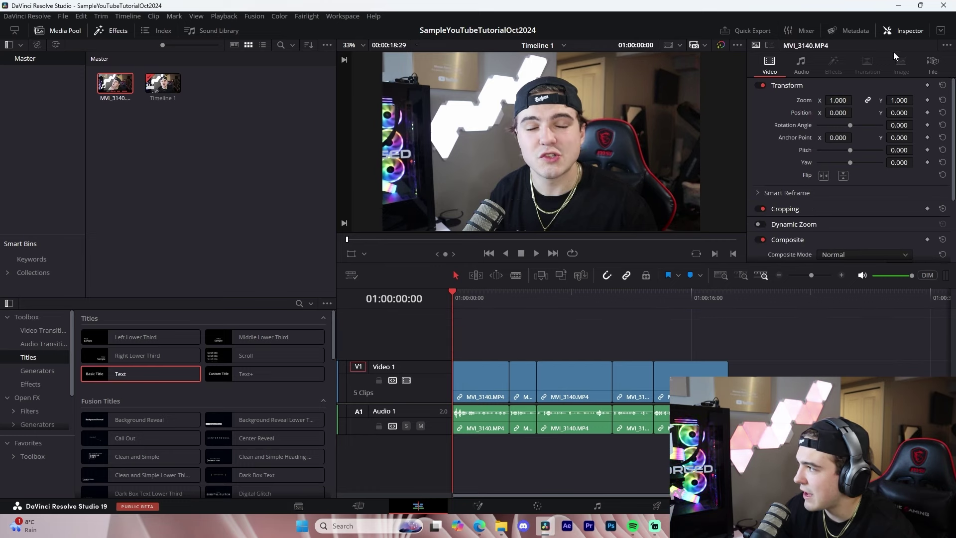
Step: Add a basic Text title at the start of the timeline above the first clip
double_click(143, 379)
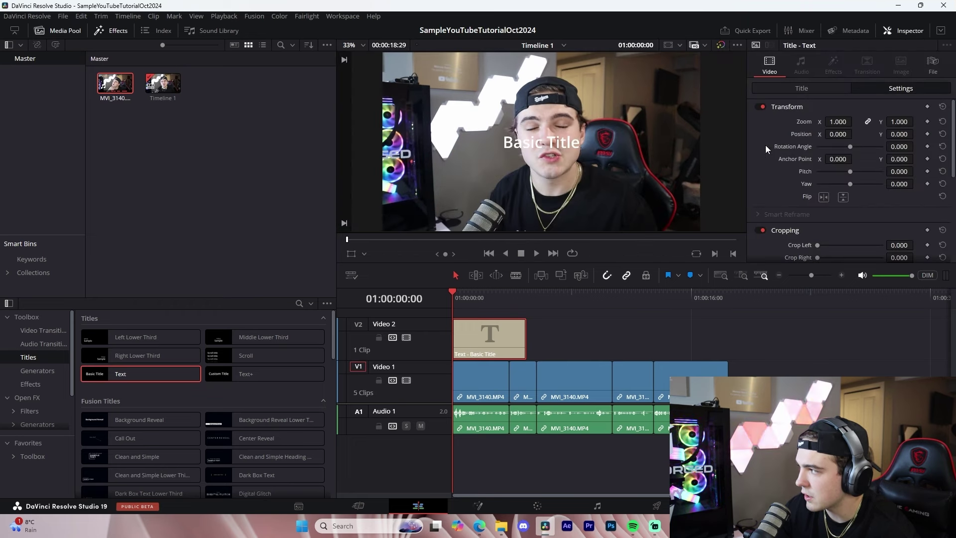
Step: Try moving the title horizontally and vertically in the frame, undoing each change
mouse_move(835, 134)
left_mouse_down()
mouse_move(817, 135)
mouse_move(826, 122)
left_mouse_up()
key("ctrl+z")
key("ctrl+z")
left_click_drag(855, 134, 782, 137)
key("ctrl+z")
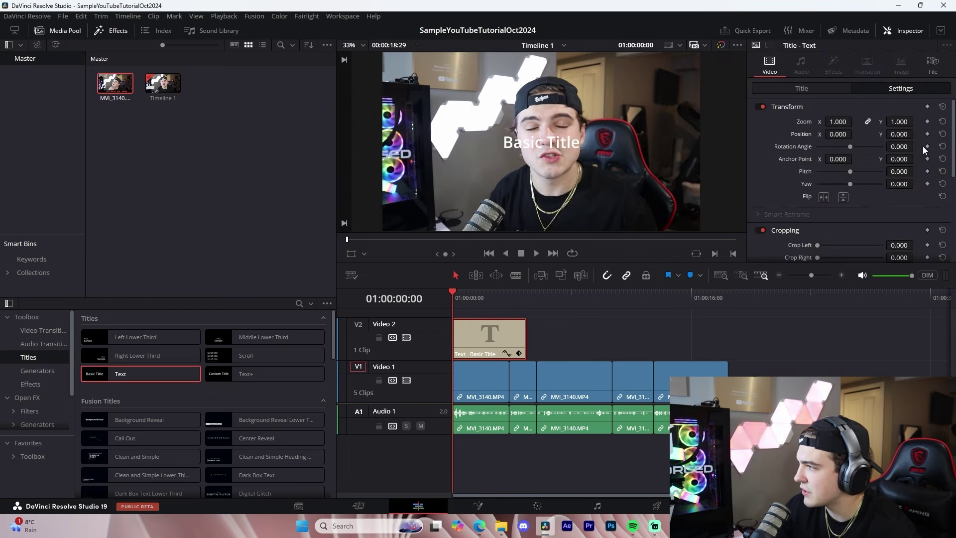
left_click_drag(900, 135, 912, 152)
key("ctrl+z")
key("ctrl+z")
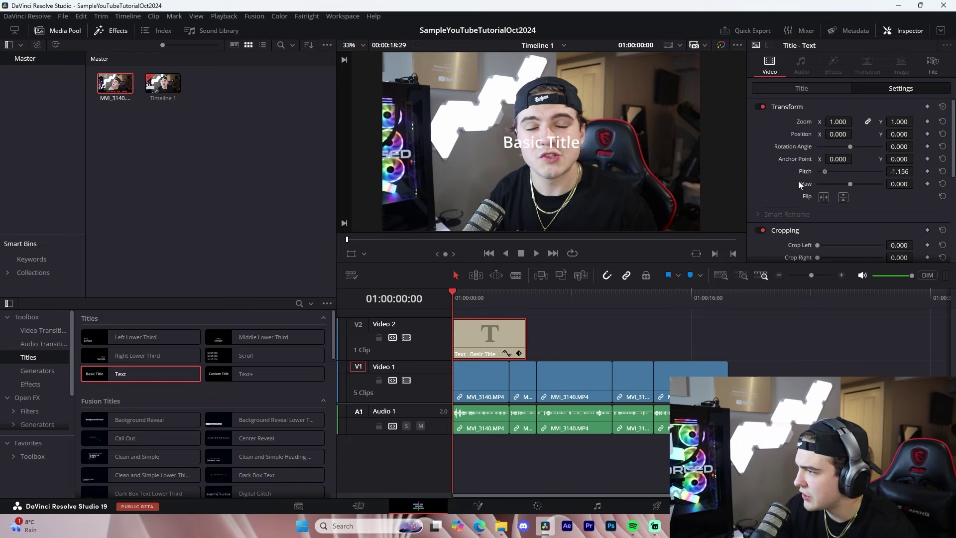
Step: Try the title's yaw, horizontal and vertical flips and left crop, resetting each one
left_click_drag(852, 186, 765, 168)
double_click(850, 184)
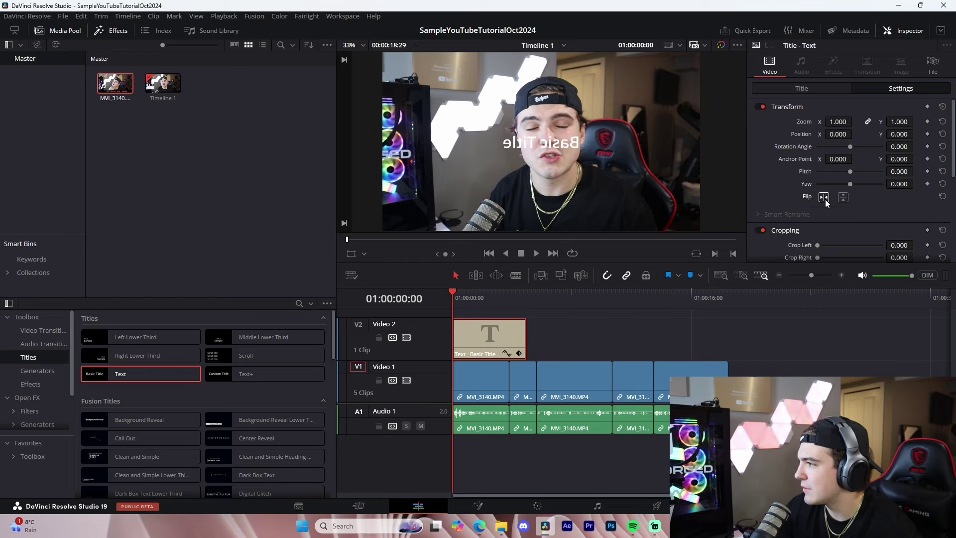
left_click(843, 200)
double_click(807, 199)
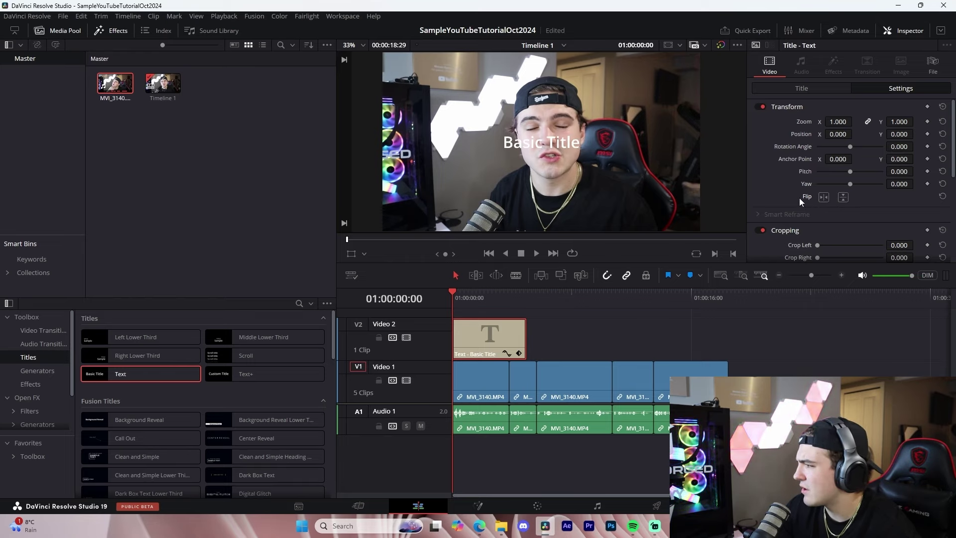
scroll(778, 239, "down", 1)
left_click_drag(817, 216, 865, 217)
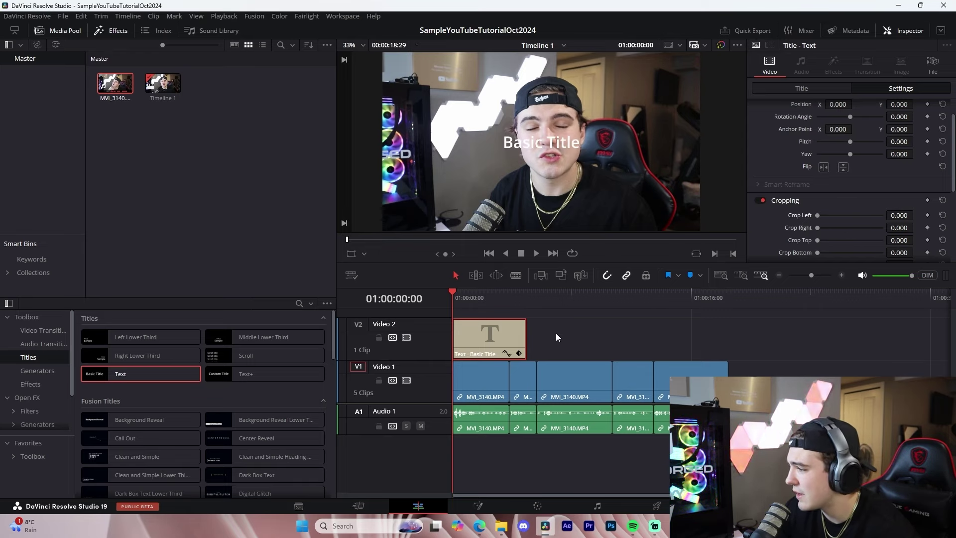
Step: Extend the title on Video 2 to the end of the last video clip
left_click(540, 316)
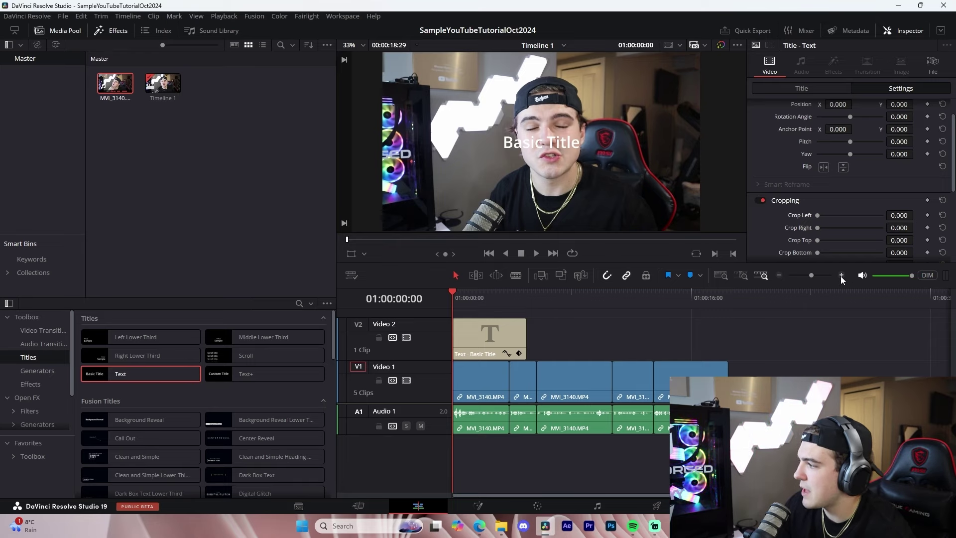
left_click_drag(523, 337, 727, 337)
left_click(519, 337)
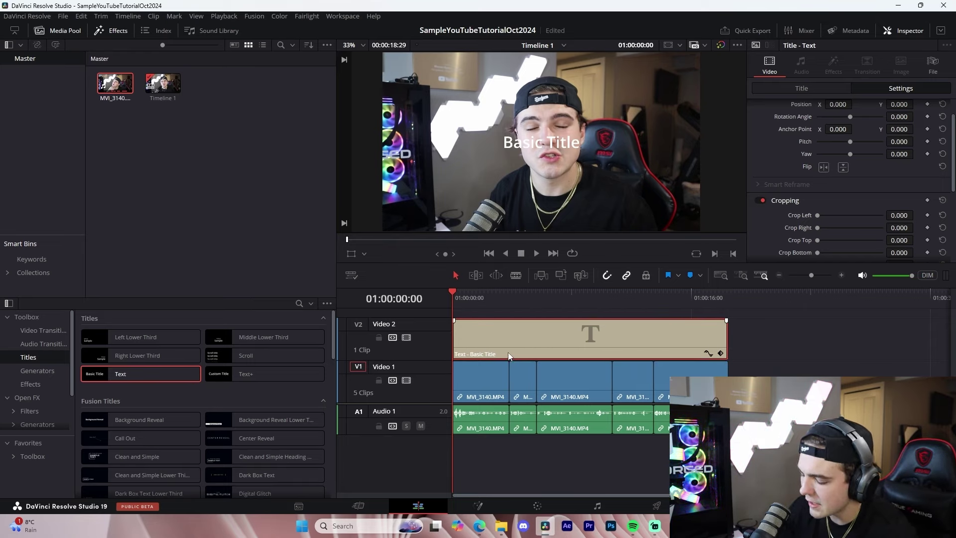
Step: Play the opening words and split the title about 0.6 seconds in, where the first phrase ends
key("ctrl+equal")
key("b")
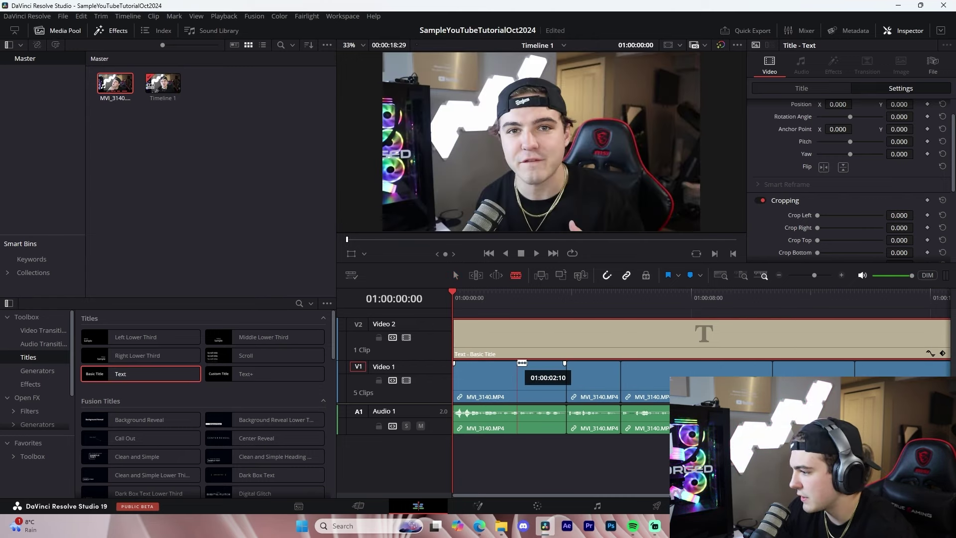
key("space")
key("space")
left_click_drag(471, 306, 451, 294)
left_click(471, 332)
key("a")
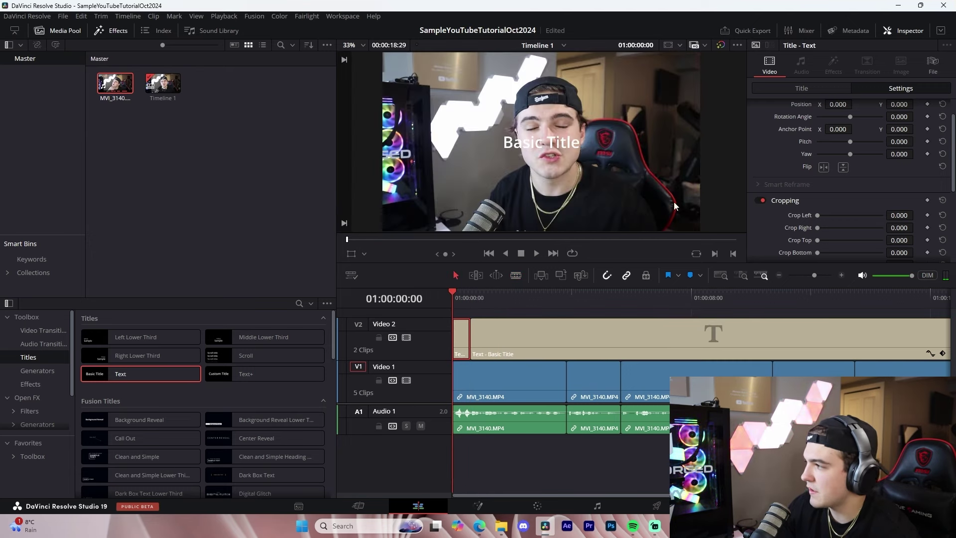
Step: Replace the first title segment's text with "so as you guys"
left_click(800, 89)
left_click_drag(808, 127, 673, 117)
type("so as y")
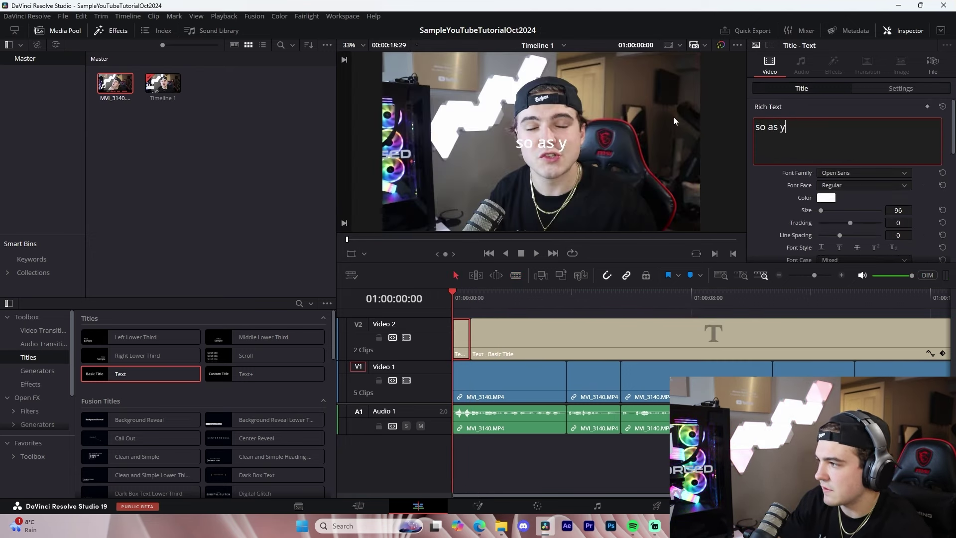
type("ou guys")
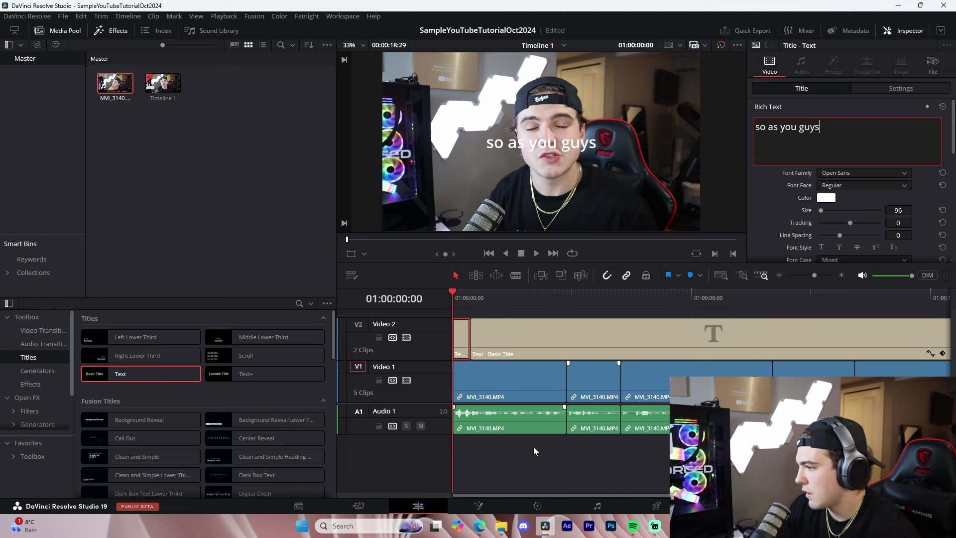
Step: Split the remaining title about 1.3 seconds from the start of the timeline for the second caption
left_click(533, 448)
left_click(470, 304)
left_click_drag(470, 304, 491, 303)
key("b")
left_click(492, 334)
key("a")
Step: Replace the second title segment's text with "know on the channel"
left_click(481, 330)
left_click(480, 302)
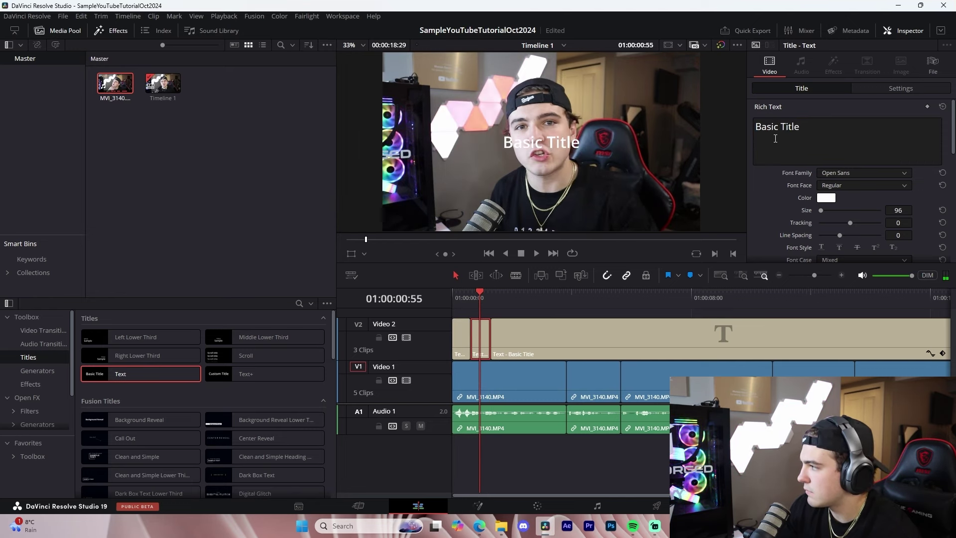
triple_click(775, 135)
type("know on tyh")
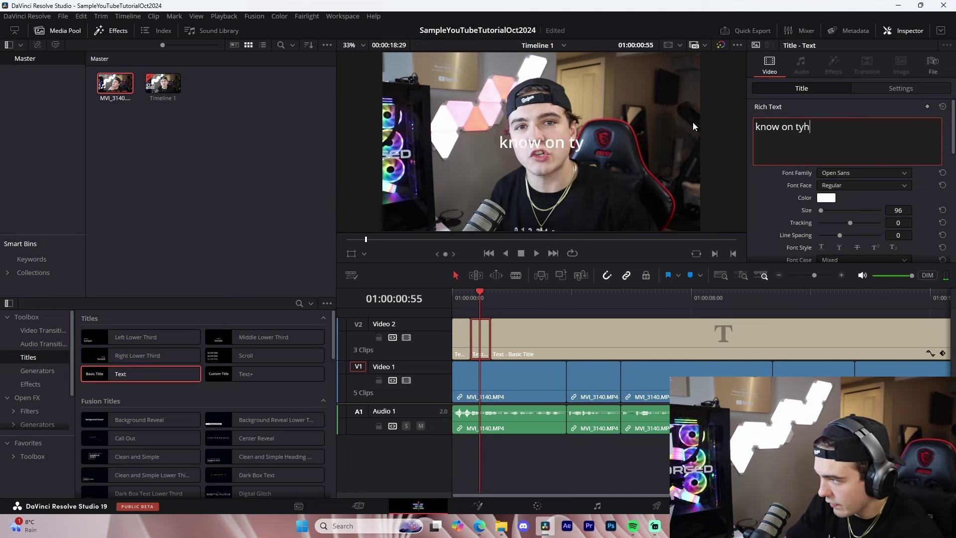
type("e")
key("BackSpace")
key("BackSpace")
key("BackSpace")
type("he channel")
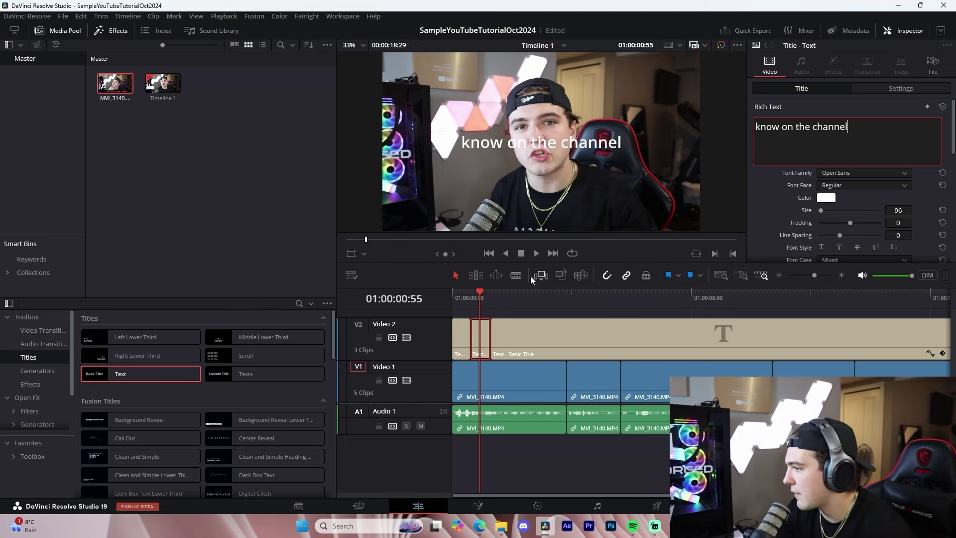
Step: Cut the rest of the title into caption segments with eight more splits along Video 2
left_click(498, 297)
key("b")
left_click(510, 335)
left_click(537, 335)
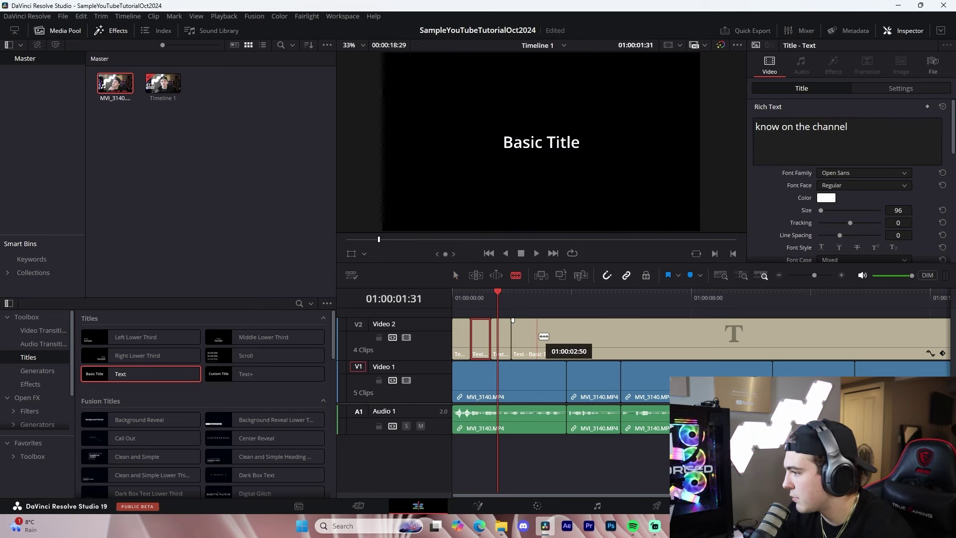
left_click(583, 335)
left_click(641, 335)
left_click(724, 334)
left_click(799, 335)
left_click(855, 334)
left_click(902, 335)
key("a")
left_click(482, 299)
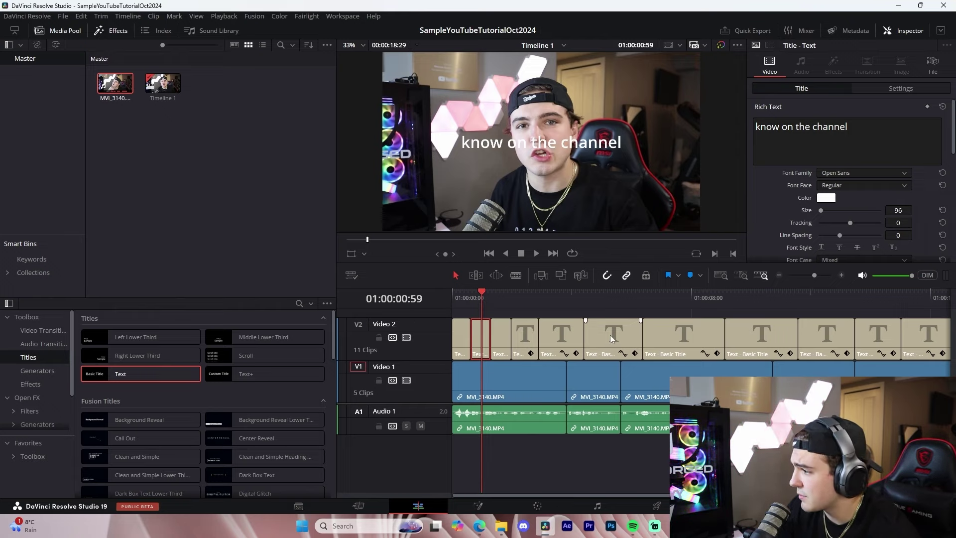
Step: Select all title segments on Video 2 and move their text down to the lower part of the frame
left_click(780, 276)
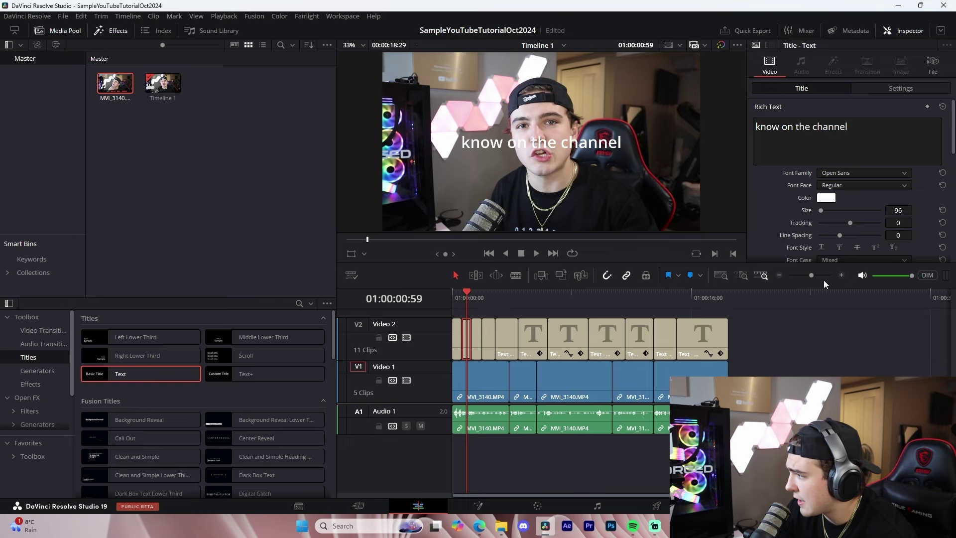
left_click(842, 276)
left_click(841, 275)
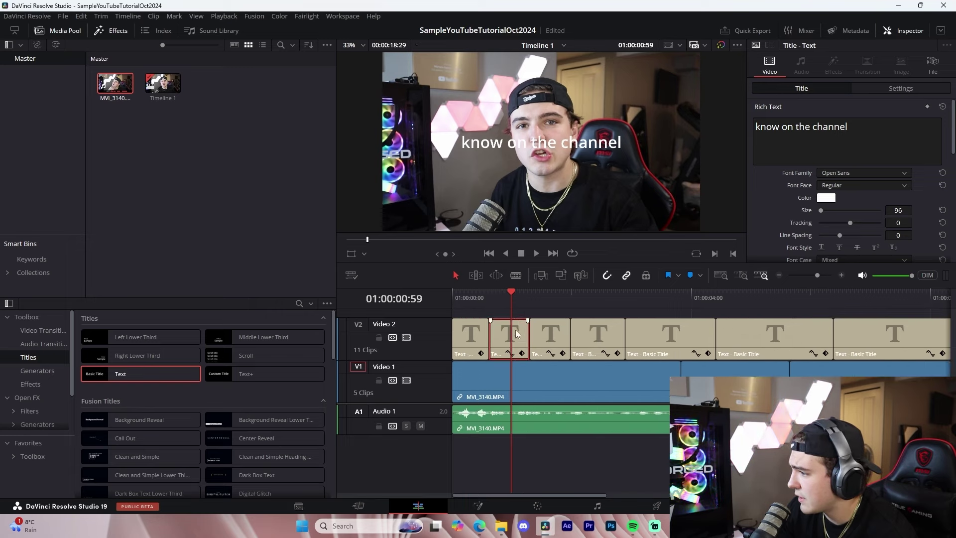
left_click(779, 276)
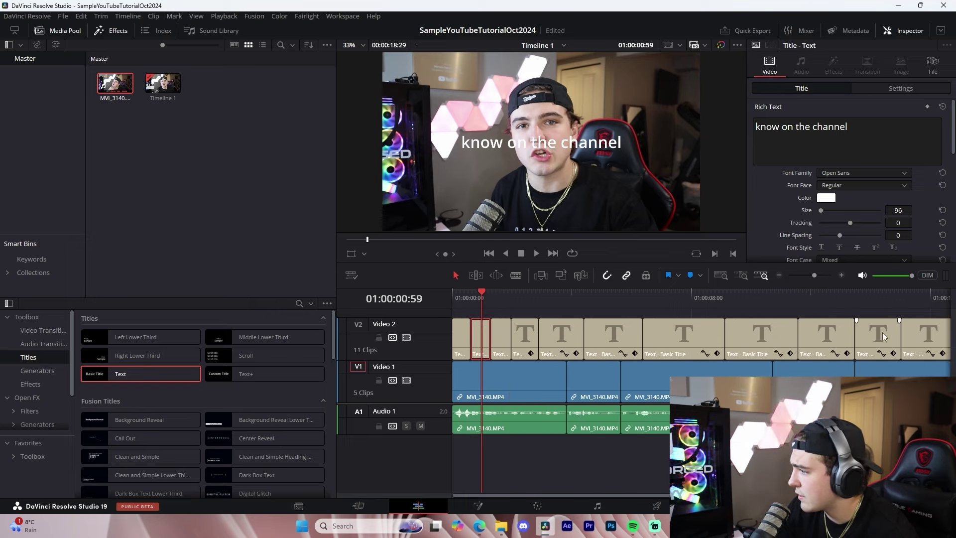
left_click(780, 276)
left_click_drag(817, 335, 417, 286)
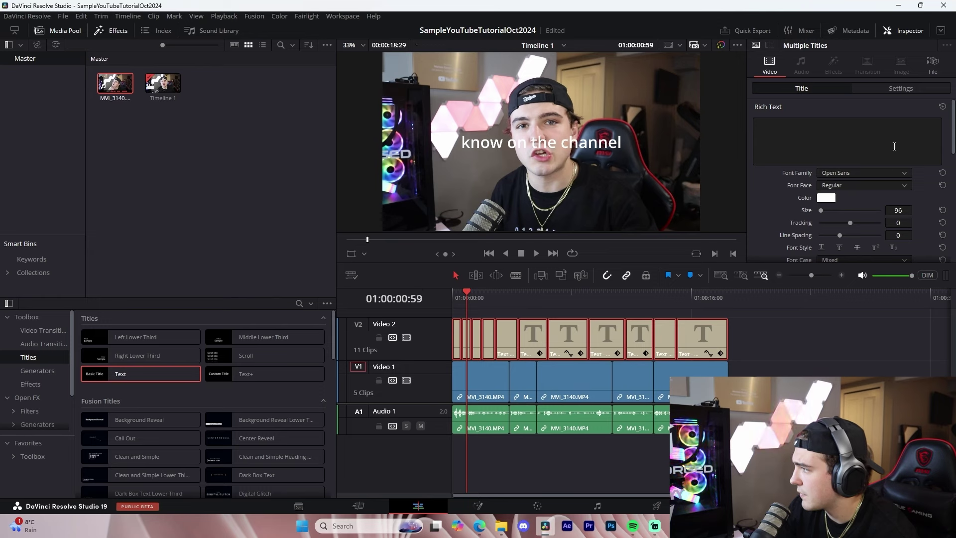
left_click(901, 88)
scroll(898, 114, "up", 2)
left_click_drag(899, 134, 660, 134)
left_click(817, 329)
Step: Set the font family of all title segments to Planet Comic, previewing from the start of the timeline
left_click(789, 88)
left_click_drag(475, 298, 433, 352)
left_click_drag(787, 331, 456, 333)
left_click(836, 176)
type("po")
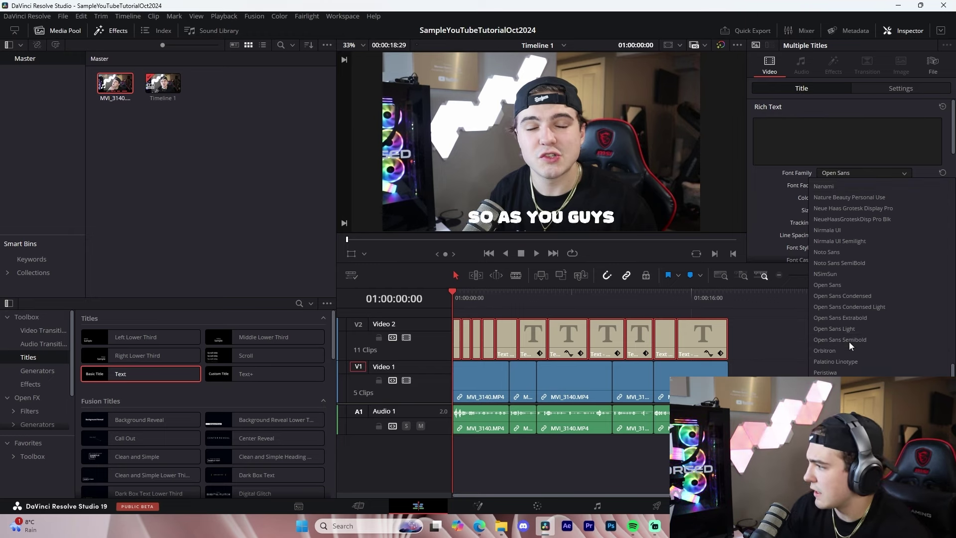
left_click(844, 384)
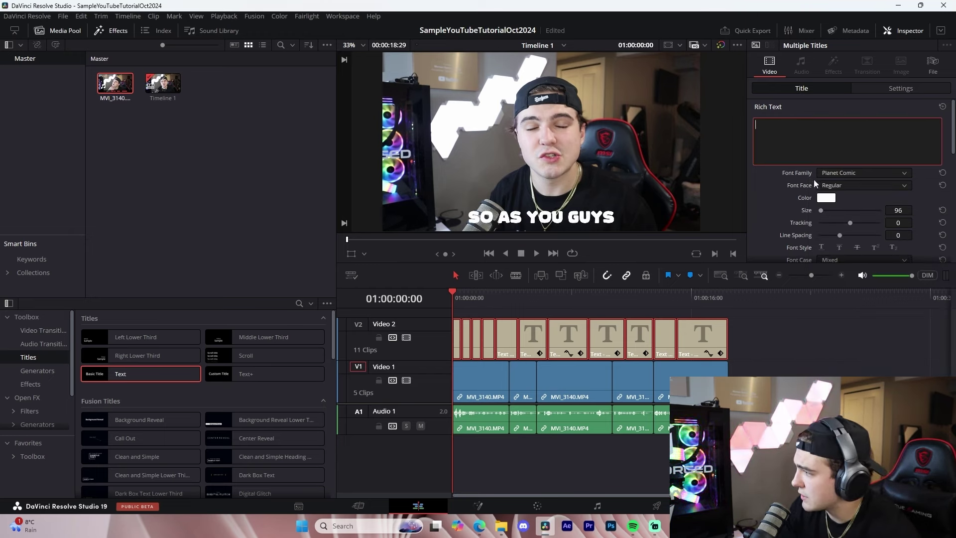
Step: Adjust the horizontal and vertical drop shadow offset of all title segments and deselect them
scroll(824, 201, "down", 10)
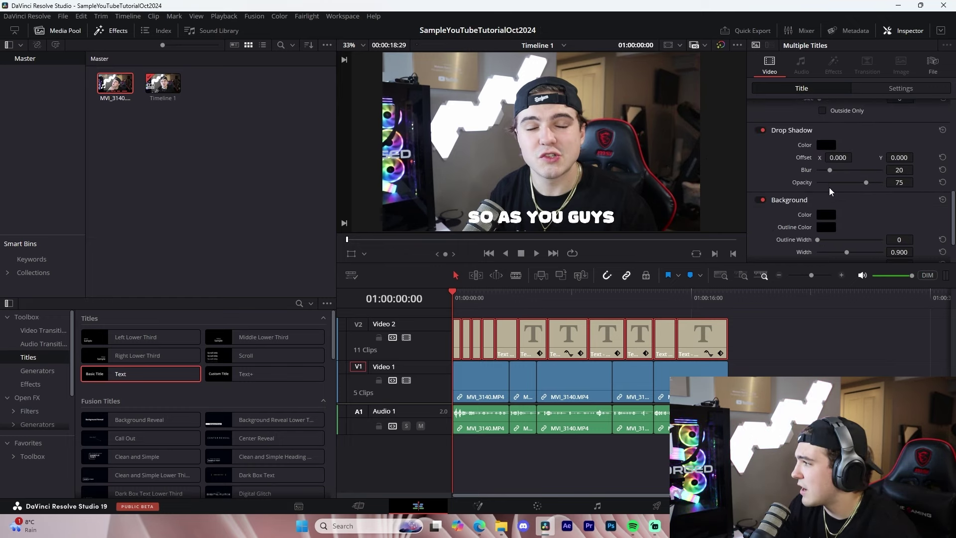
left_click_drag(838, 158, 836, 157)
left_click_drag(907, 157, 900, 157)
left_click(847, 326)
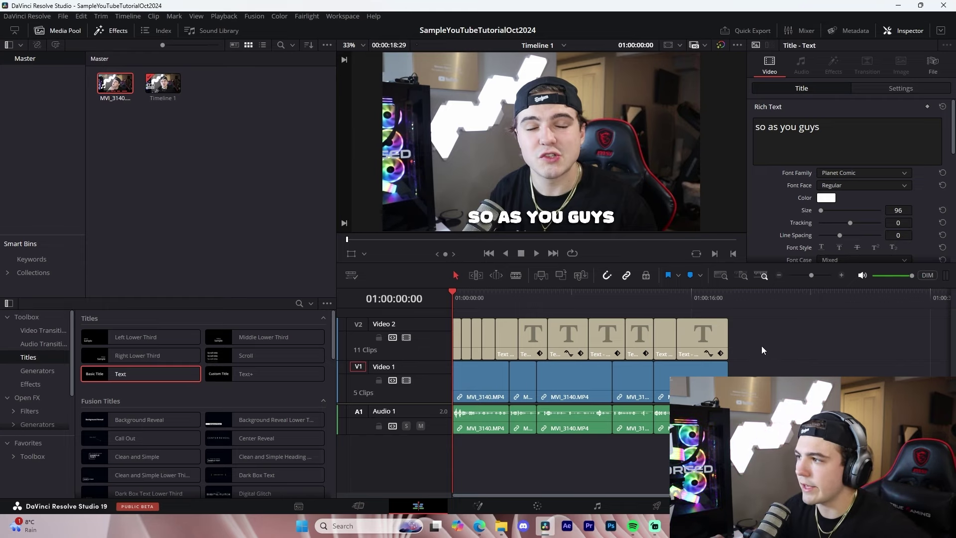
Step: Play back the captioned opening up to the second caption and open the Color page
key("space")
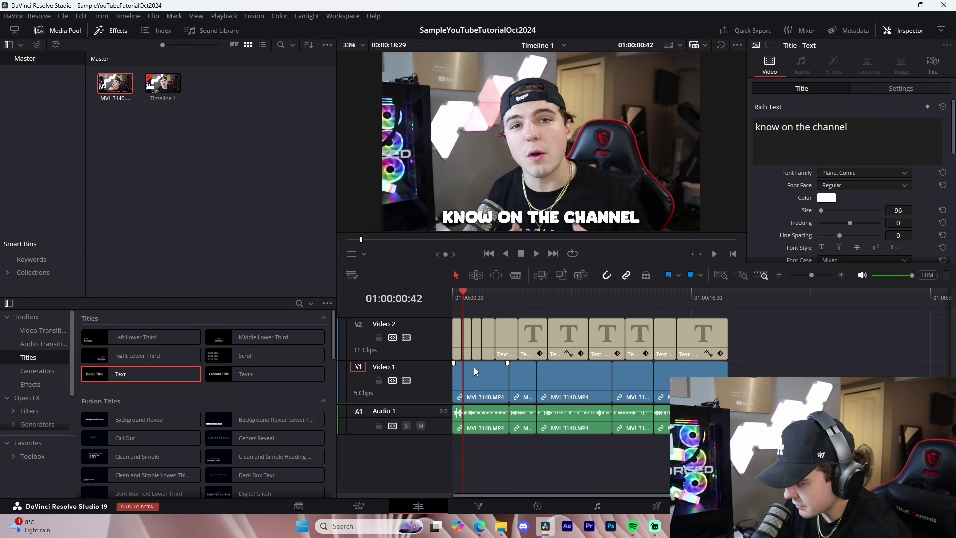
left_click(537, 506)
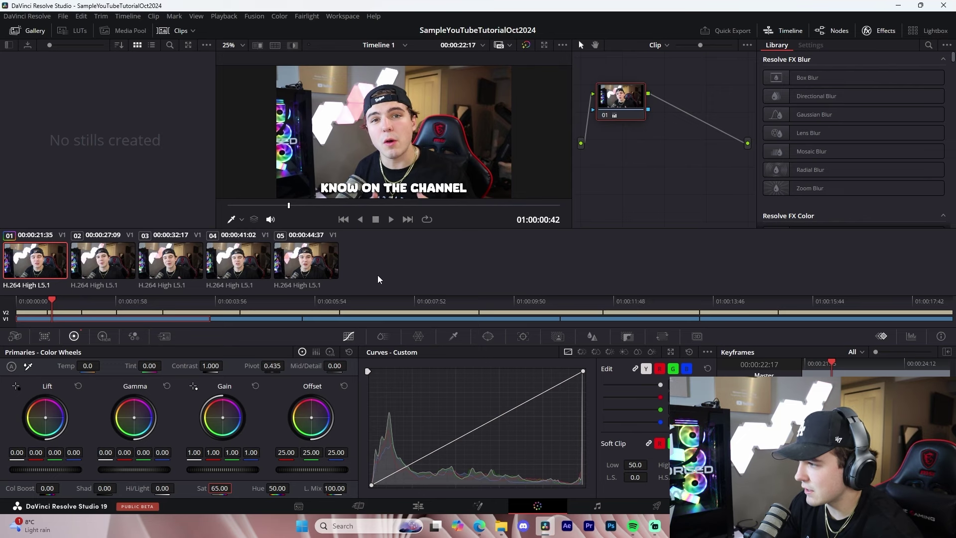
Step: Move the playhead onto the second talking-head clip and set its saturation to 65 on the Color page
left_click(417, 506)
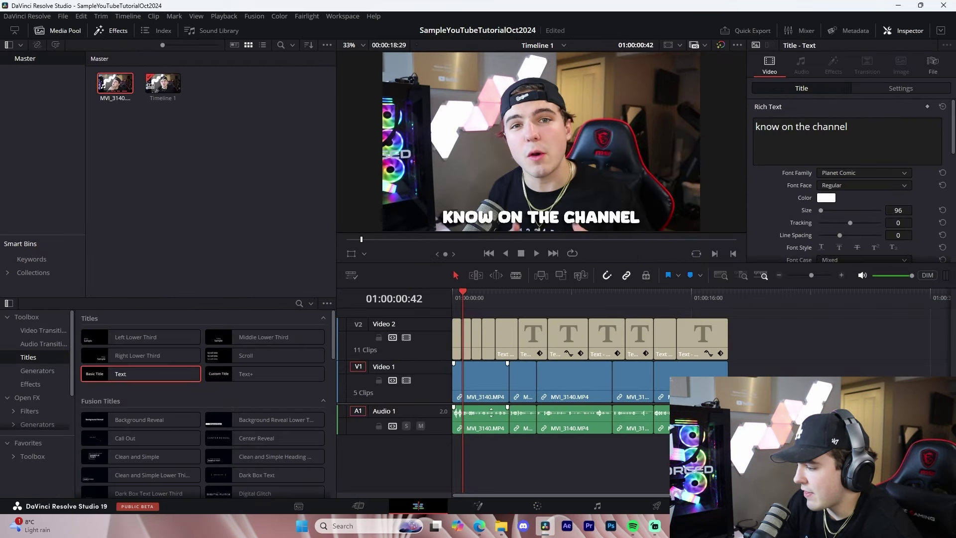
left_click(520, 299)
left_click(538, 506)
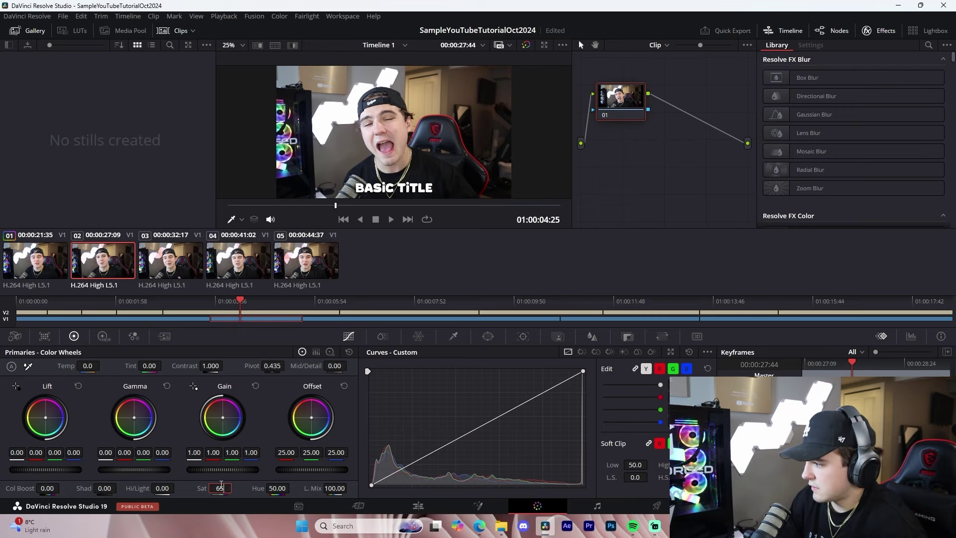
left_click(221, 486)
type("65")
key("Return")
Step: Set the saturation of the third, fourth and fifth clips to 65
key("Down")
double_click(222, 485)
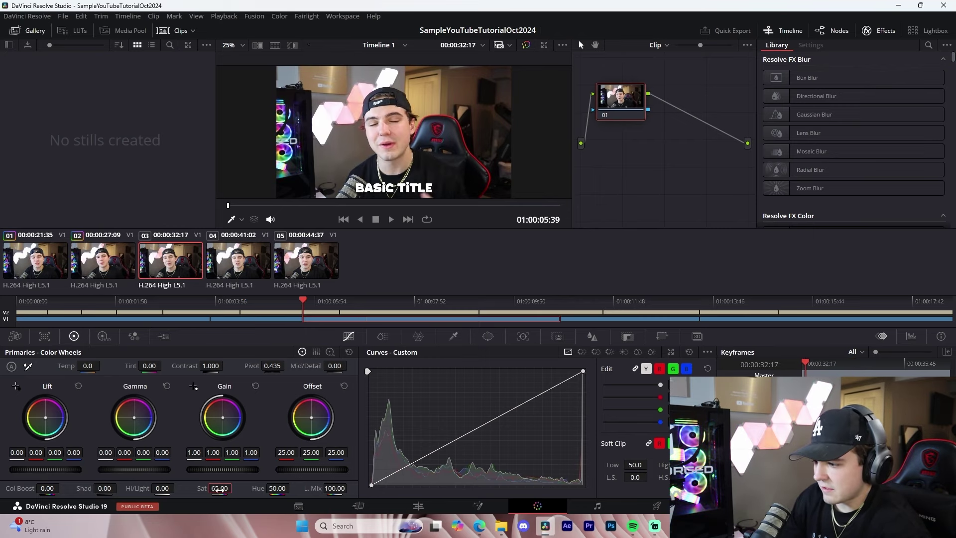
type("65")
key("Return")
key("Down")
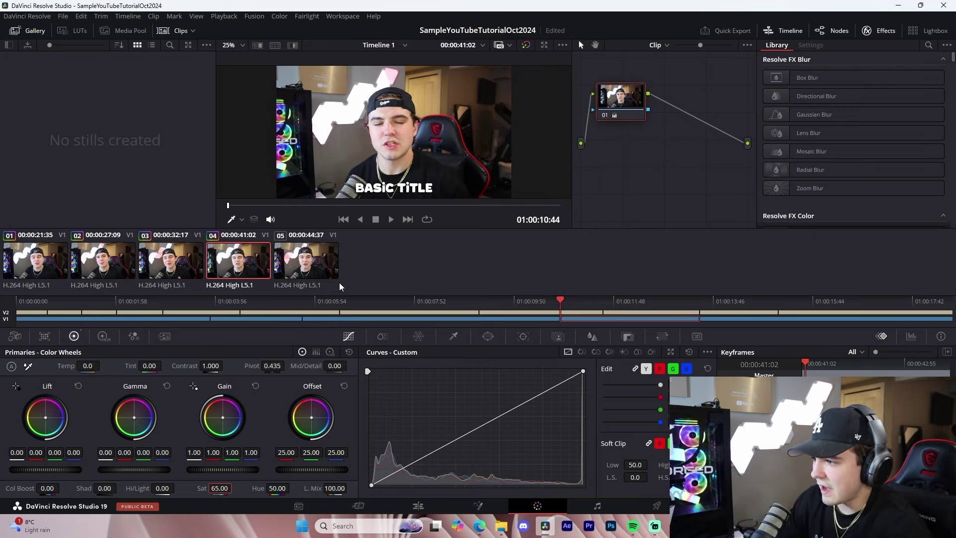
key("Down")
left_click(221, 489)
type("6")
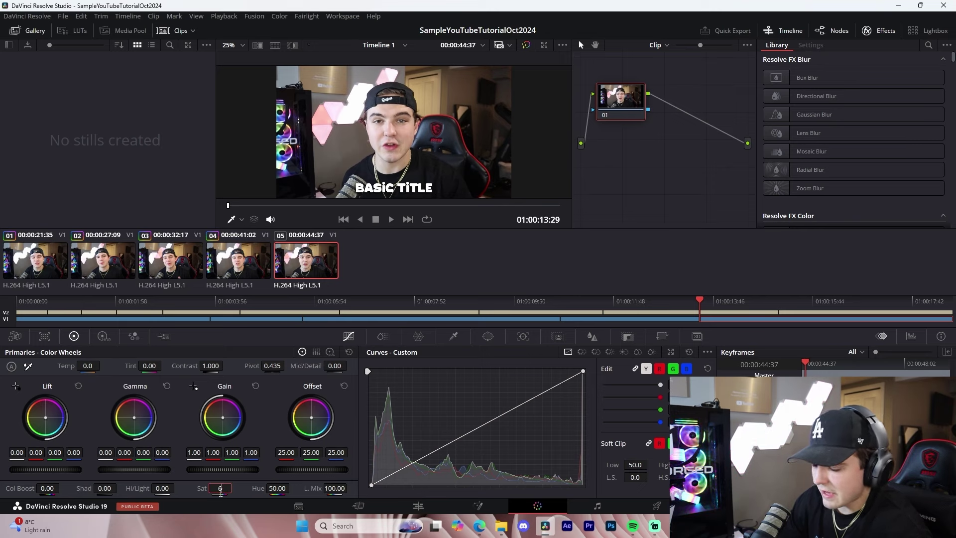
type("5")
key("Return")
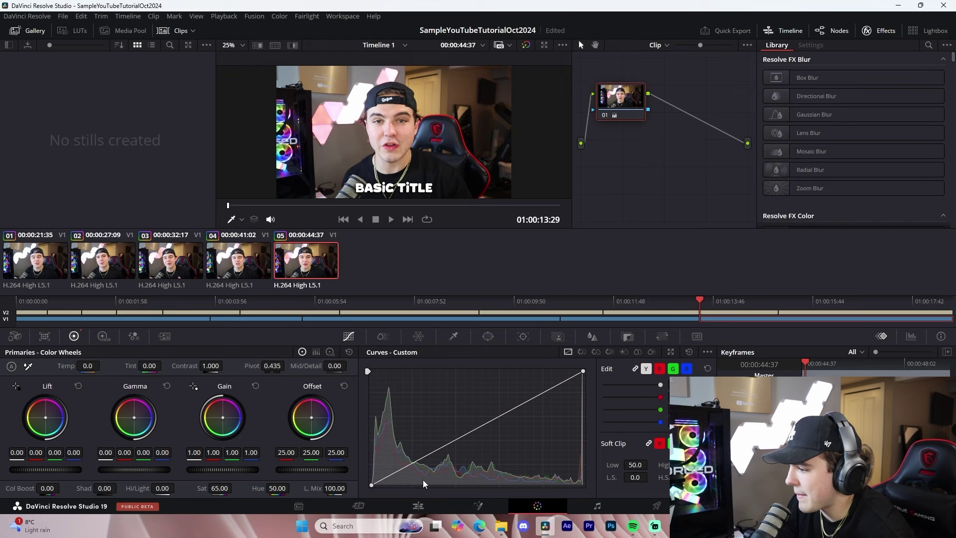
Step: Return to the Edit page and roll the edit between the fifth and sixth titles back to the first cut on Video 1
left_click(411, 507)
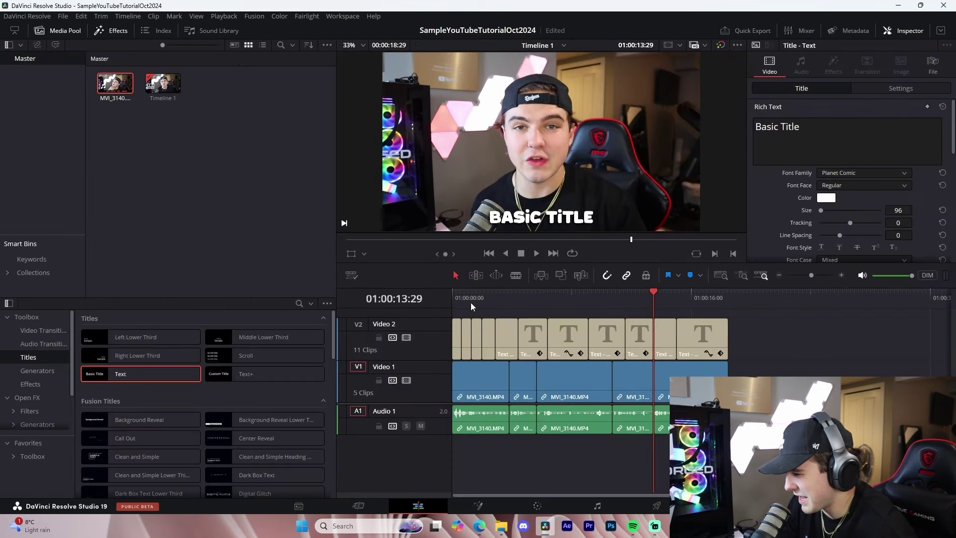
key("Home")
left_click(842, 275)
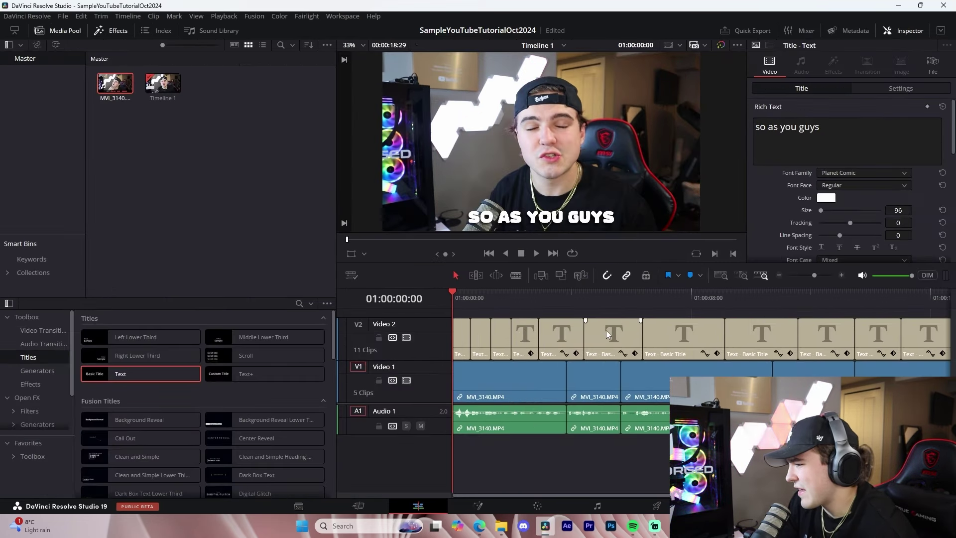
left_click_drag(588, 338, 577, 342)
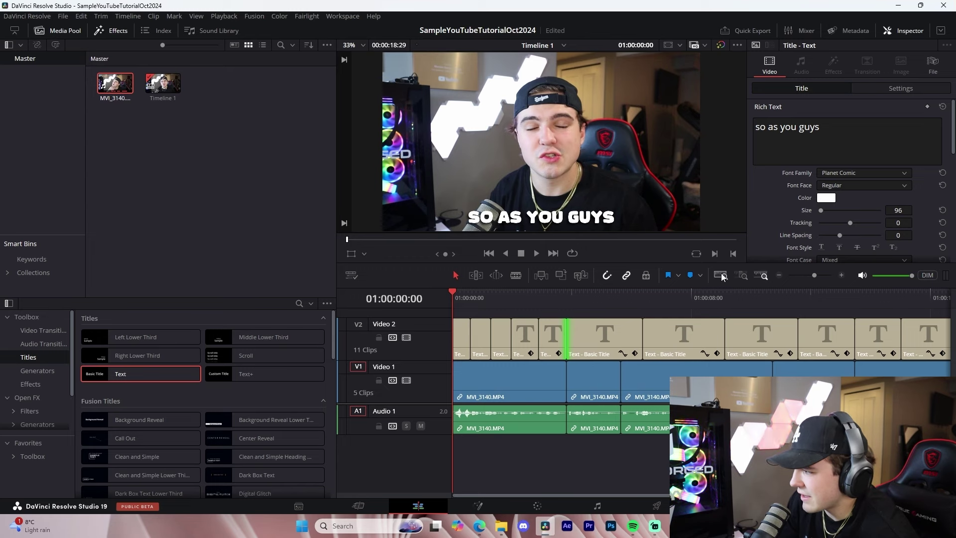
left_click(779, 275)
Step: Bring graphicdesign.mp4 from the Stock Footage folder in File Explorer onto Video 1, past the end of the edited clips
left_click(501, 526)
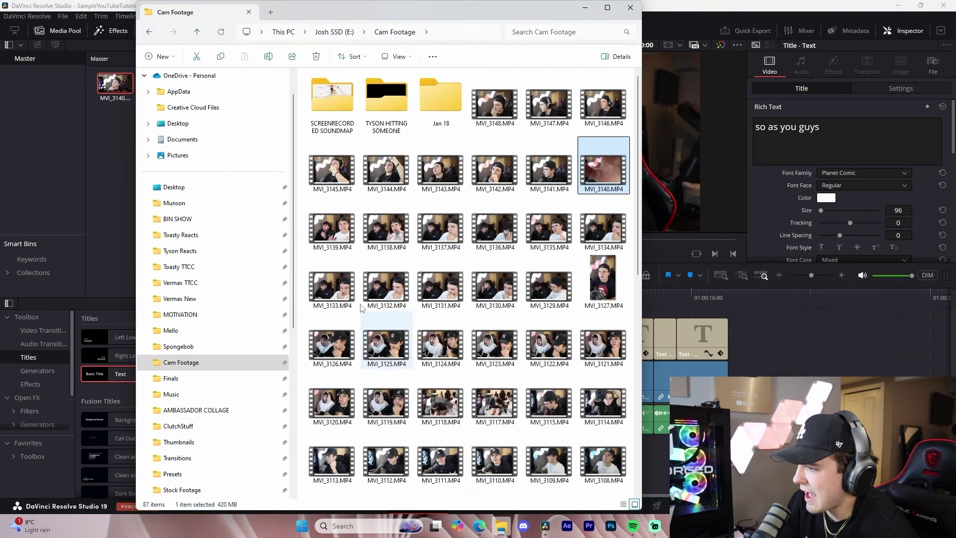
left_click(196, 219)
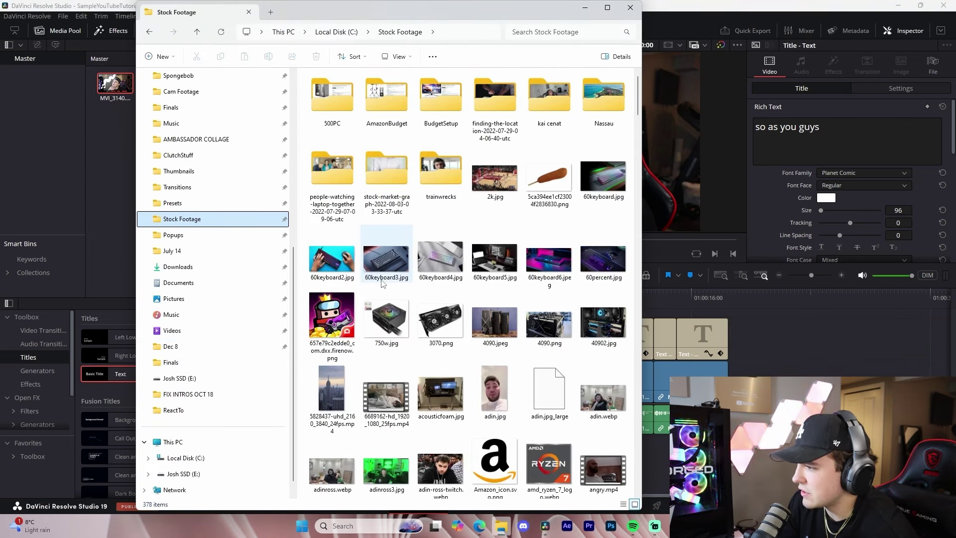
scroll(554, 259, "down", 15)
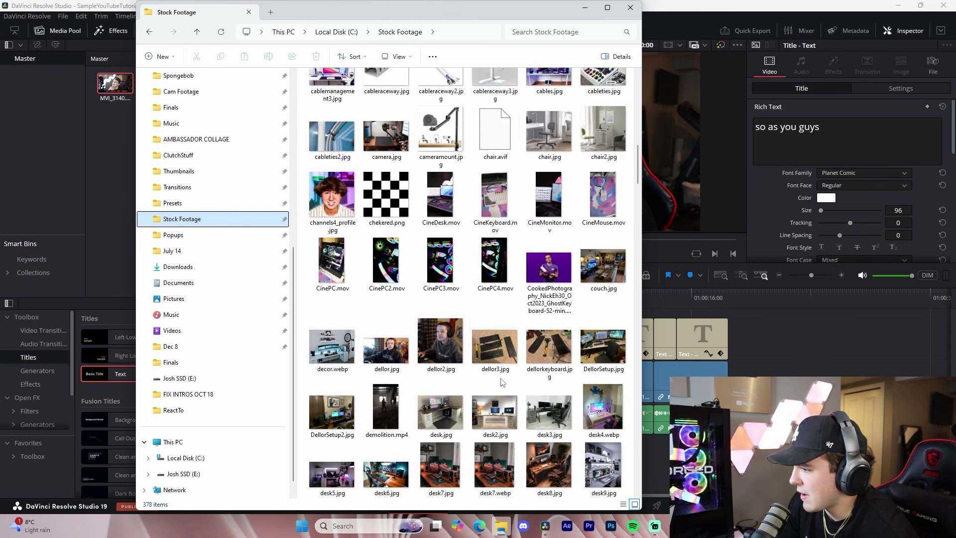
scroll(461, 324, "down", 10)
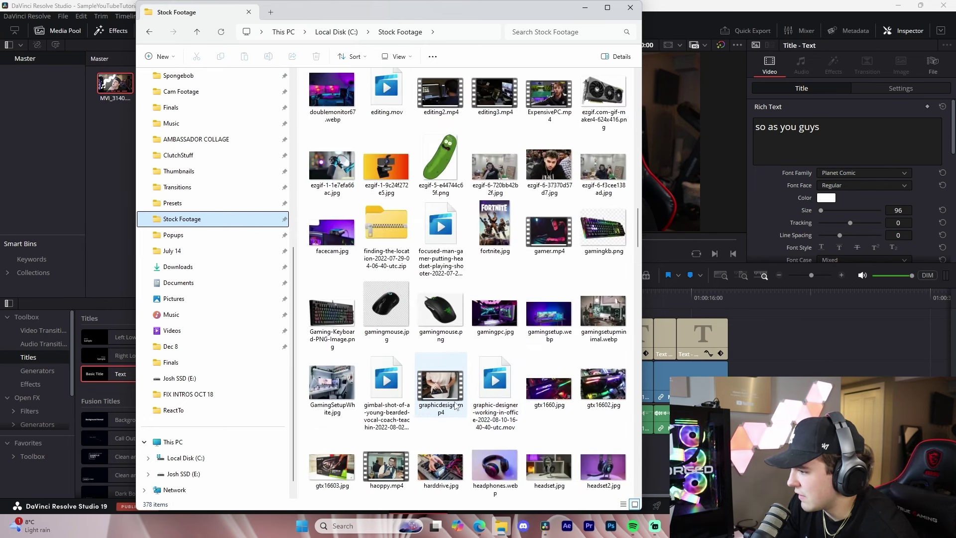
left_click_drag(441, 386, 797, 386)
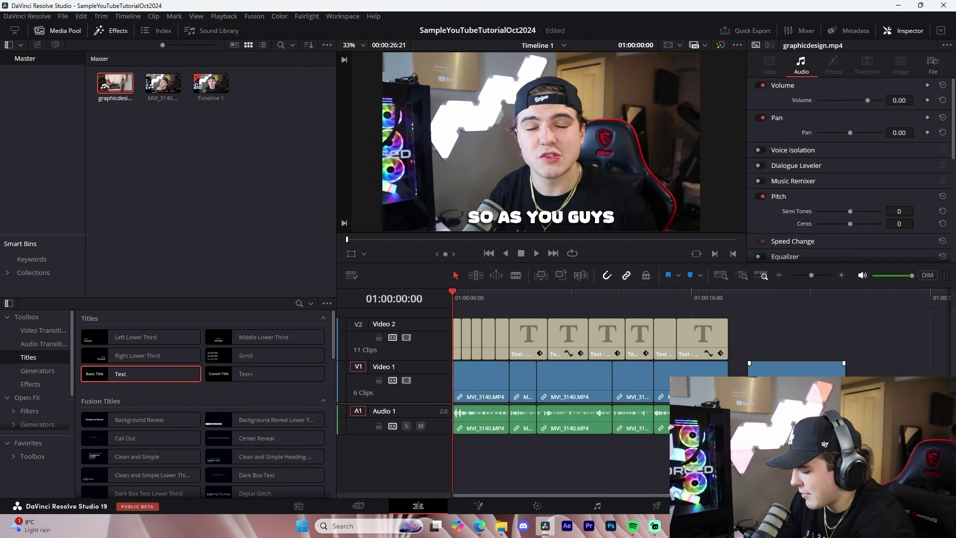
Step: Move the sixth, seventh and eighth titles up from Video 2 to Video 3
left_click(526, 320)
left_click_drag(527, 321, 528, 306)
left_click_drag(569, 358, 570, 332)
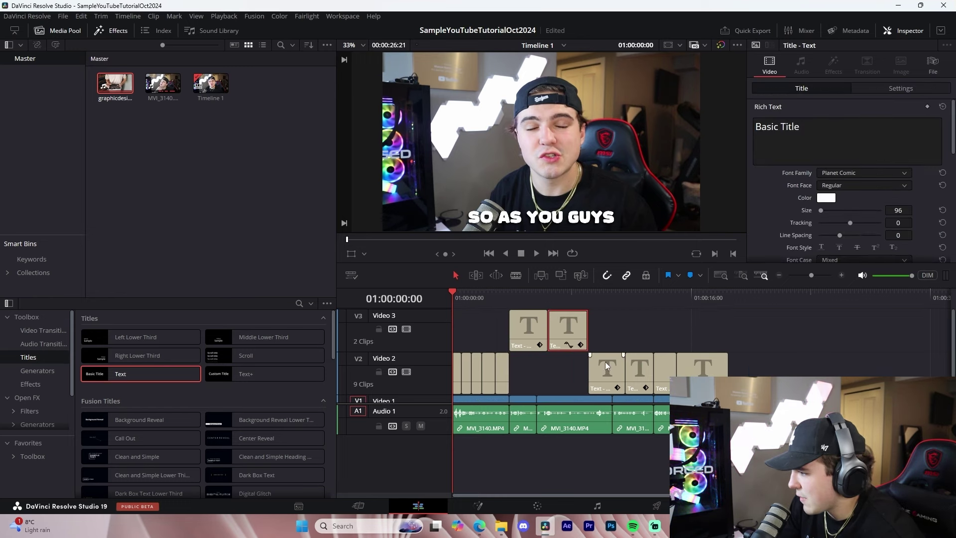
left_click_drag(605, 361, 606, 334)
Step: Place graphicdesign.mp4 on Video 1 over the picture of the second talking-head clip and fit it to that clip's length
scroll(776, 371, "down", 3)
left_click(794, 381)
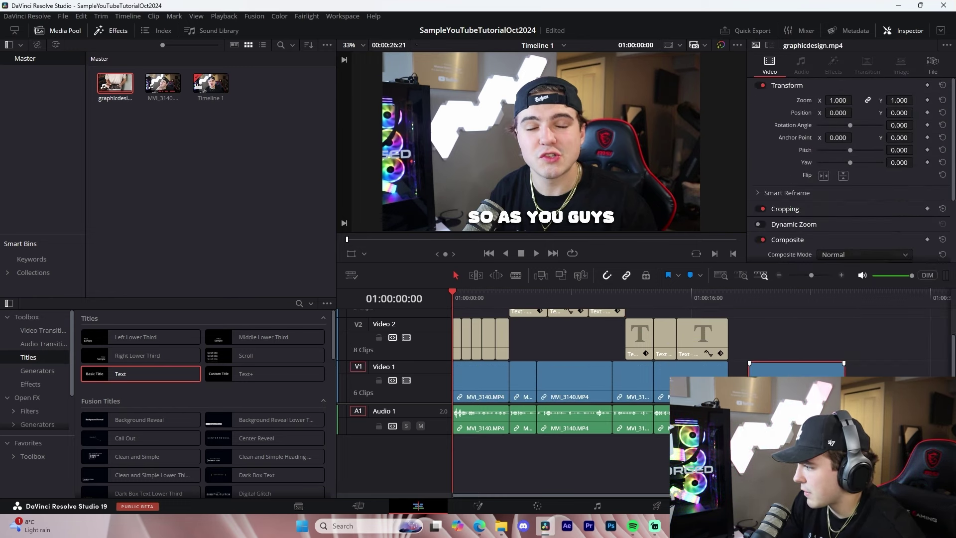
left_click_drag(797, 369, 537, 337)
left_click(499, 299)
key("space")
left_click(844, 278)
left_click(844, 277)
left_click_drag(686, 354, 679, 376)
left_click(669, 343)
Step: Play back the cut from the first talking-head clip into the graphicdesign.mp4 footage
left_click(632, 299)
key("space")
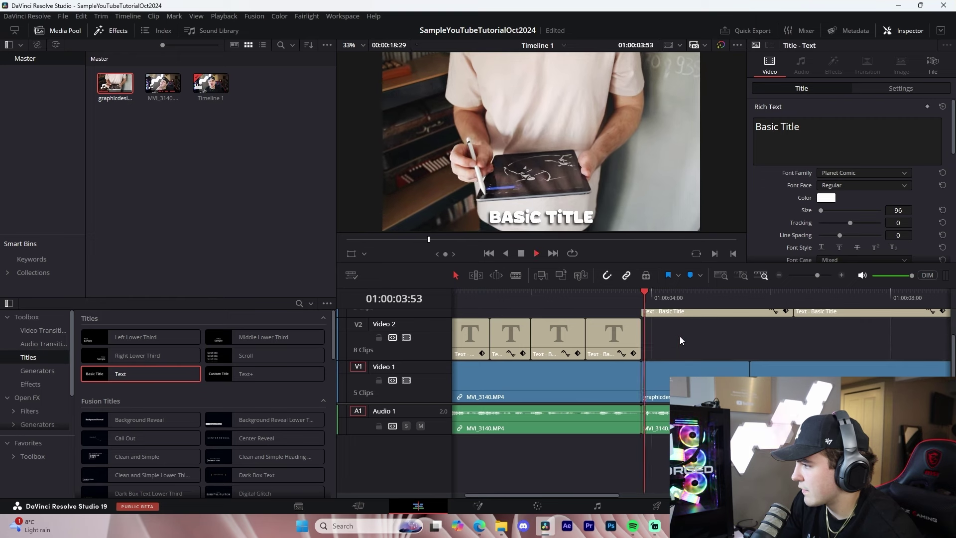
key("space")
Step: Add an Additive Dissolve at the start of graphicdesign.mp4 and shorten it to 24 frames
left_click(44, 330)
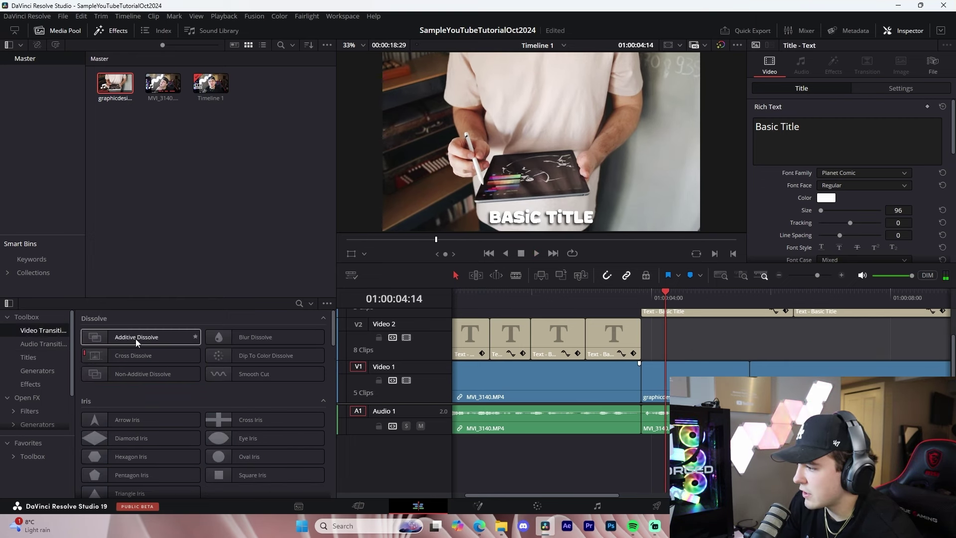
left_click_drag(141, 338, 645, 380)
double_click(686, 371)
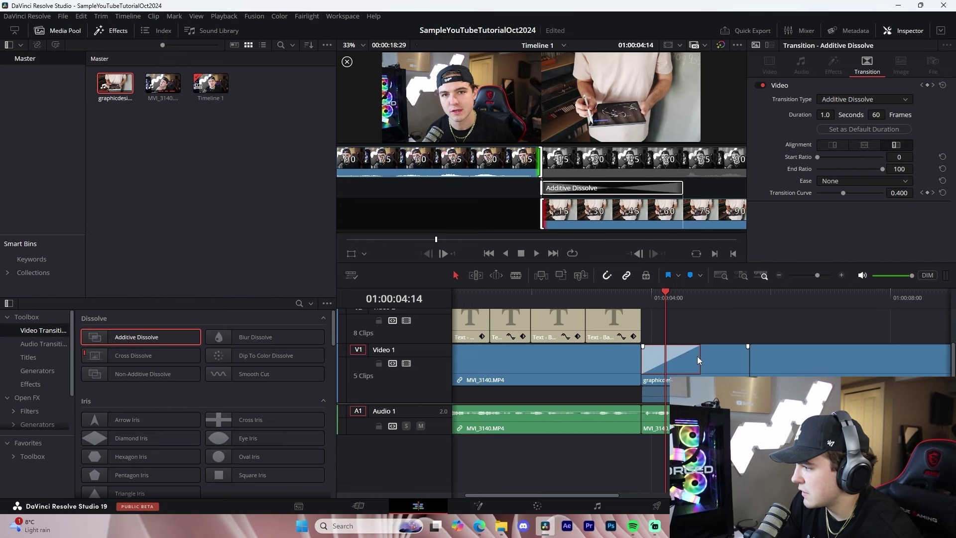
left_click_drag(699, 360, 664, 360)
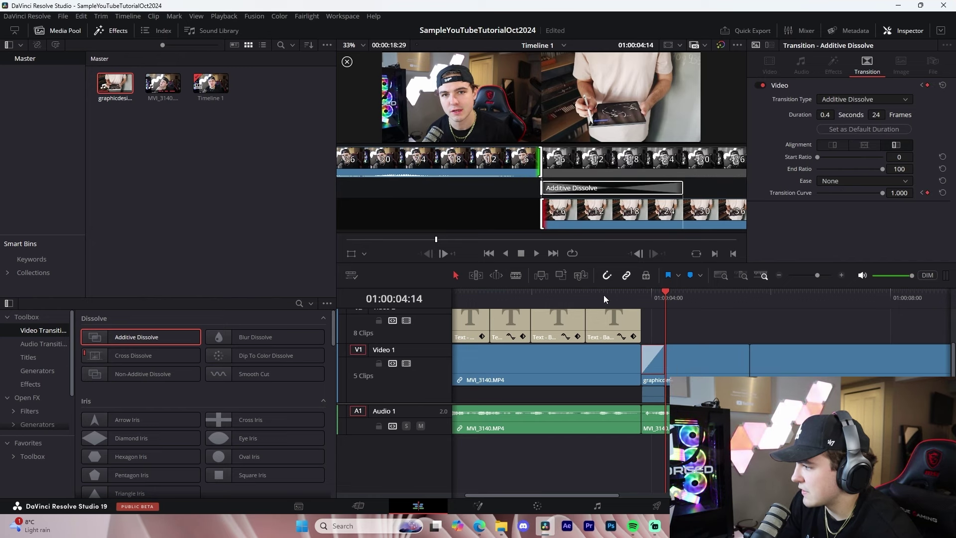
Step: Play back the Additive Dissolve into graphicdesign.mp4 and undo the transition
left_click(603, 298)
key("space")
left_click(706, 337)
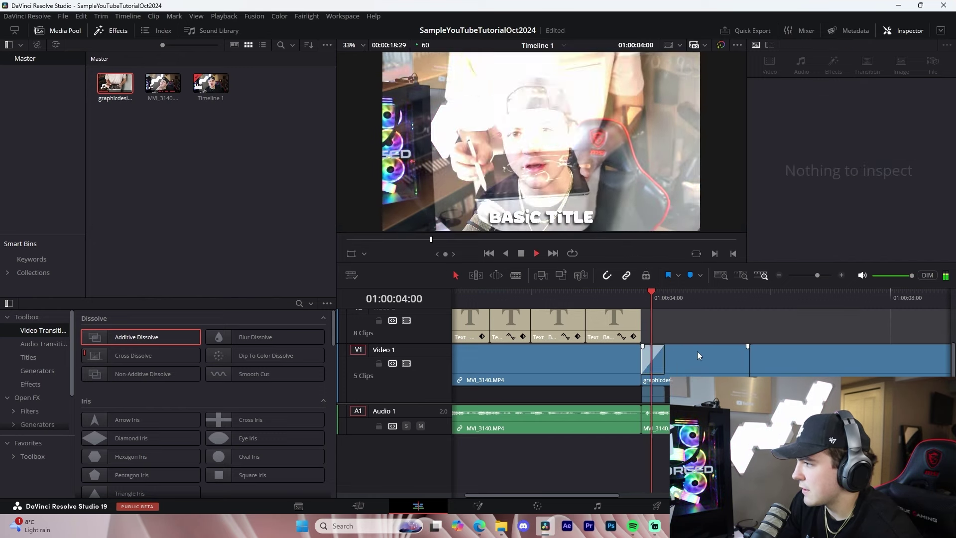
key("space")
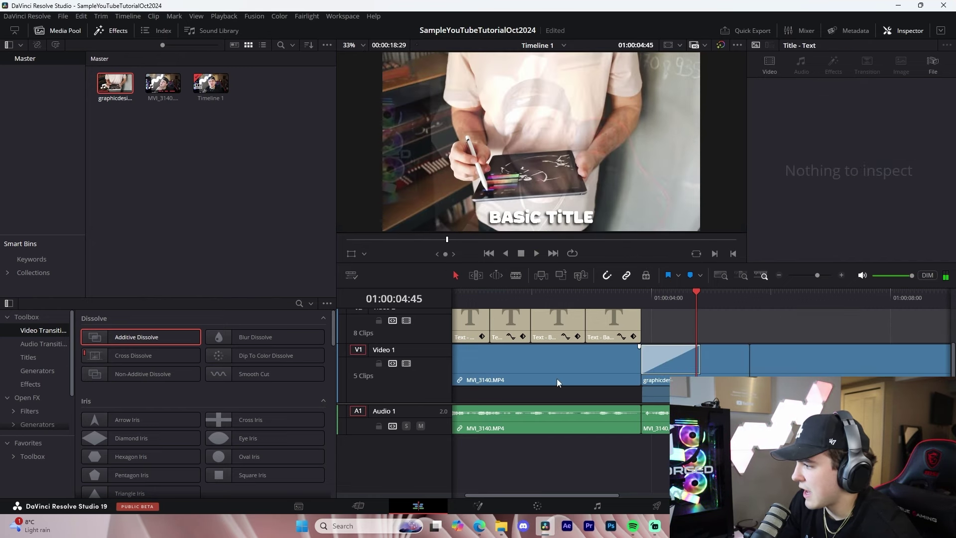
Step: Add an 18-frame Cross Dissolve at the start of graphicdesign.mp4 on Video 1 and play it back
scroll(378, 421, "up", 1)
scroll(192, 402, "down", 3)
scroll(192, 402, "up", 3)
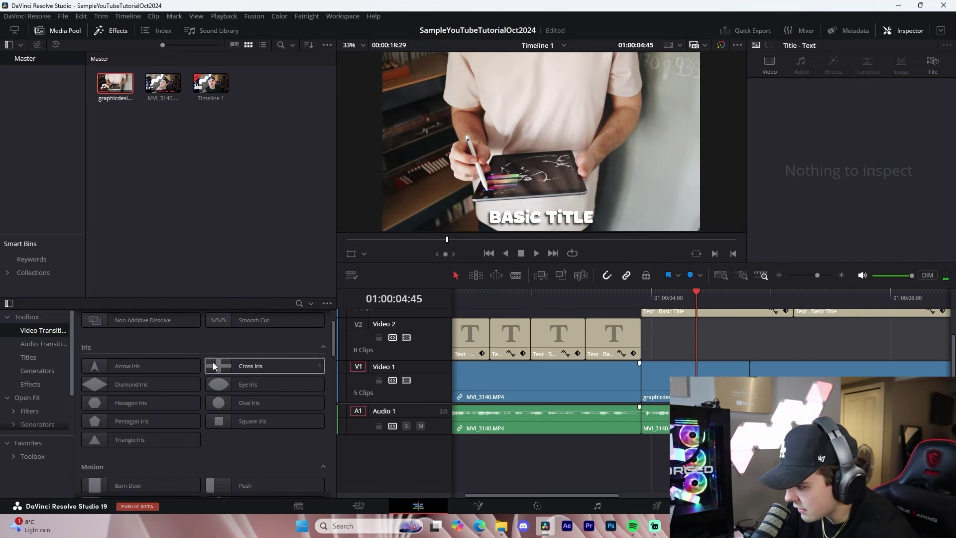
scroll(153, 442, "down", 3)
scroll(153, 442, "up", 4)
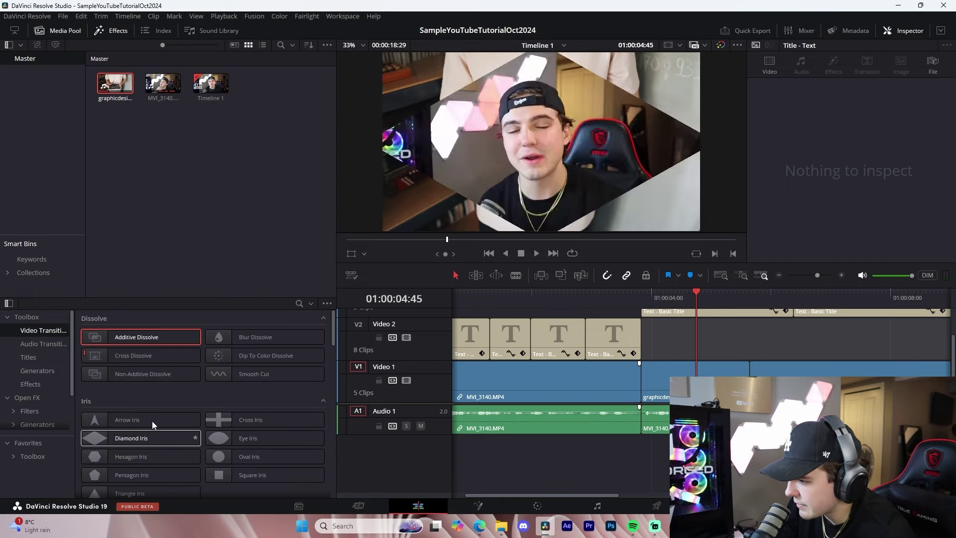
left_click_drag(151, 356, 652, 385)
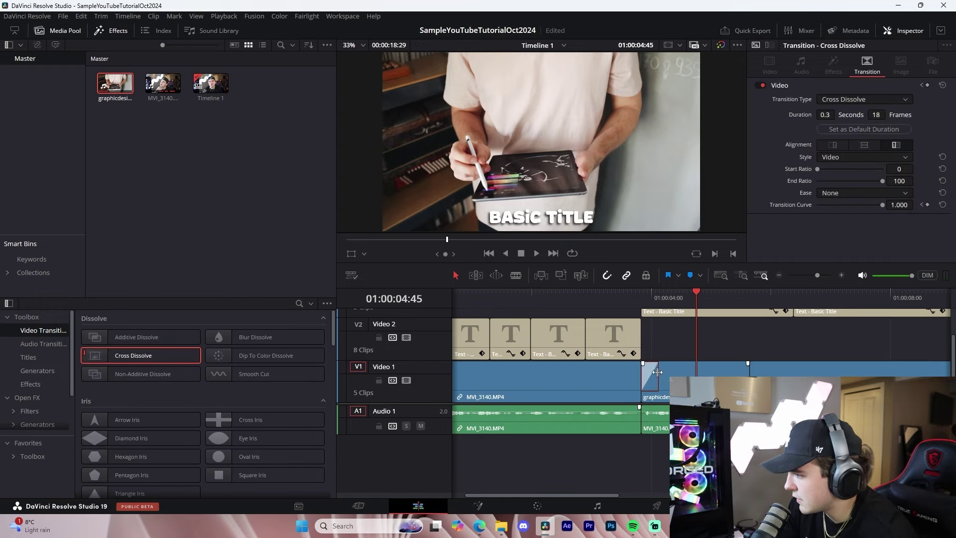
left_click(625, 297)
key("space")
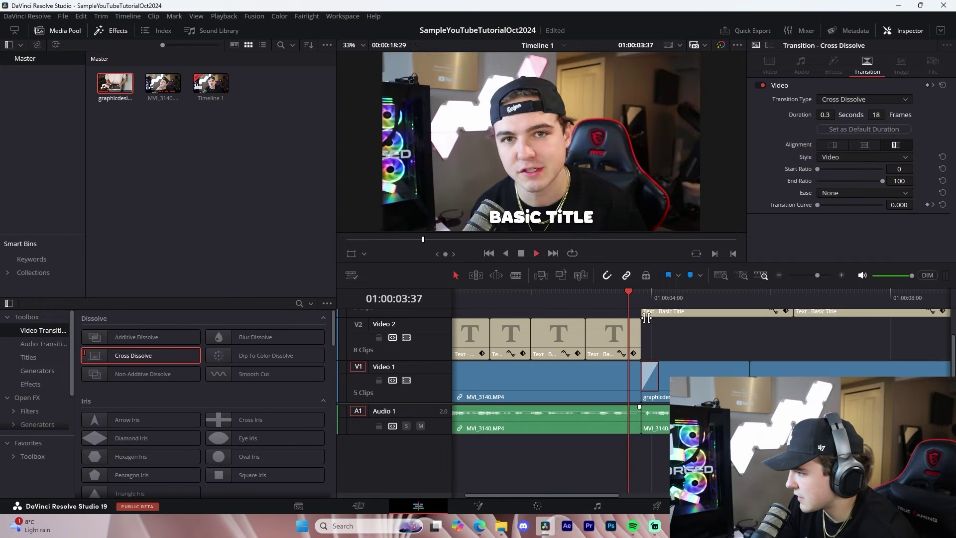
key("space")
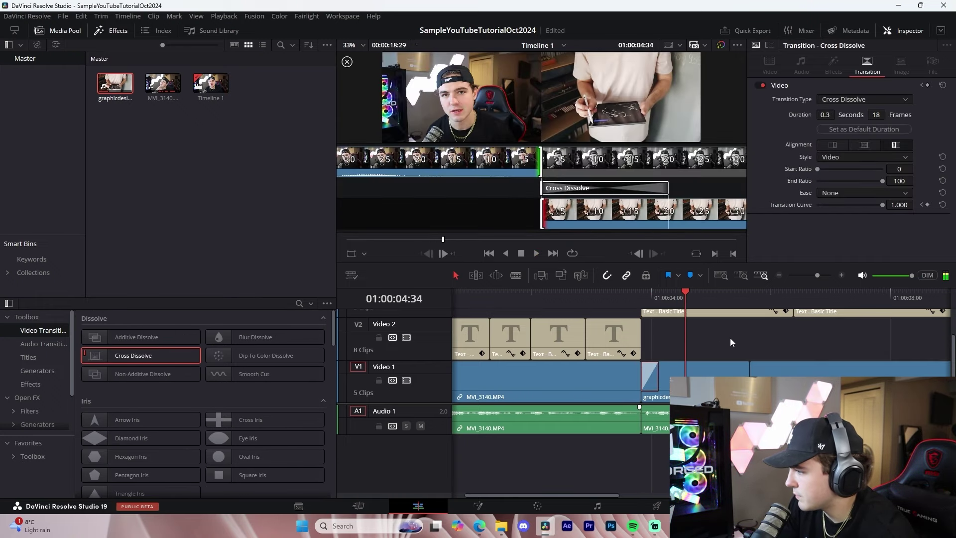
Step: Add a 30-frame Cross Dissolve centred on the cut at the end of graphicdesign.mp4 and play through it
left_click_drag(139, 355, 749, 369)
key("space")
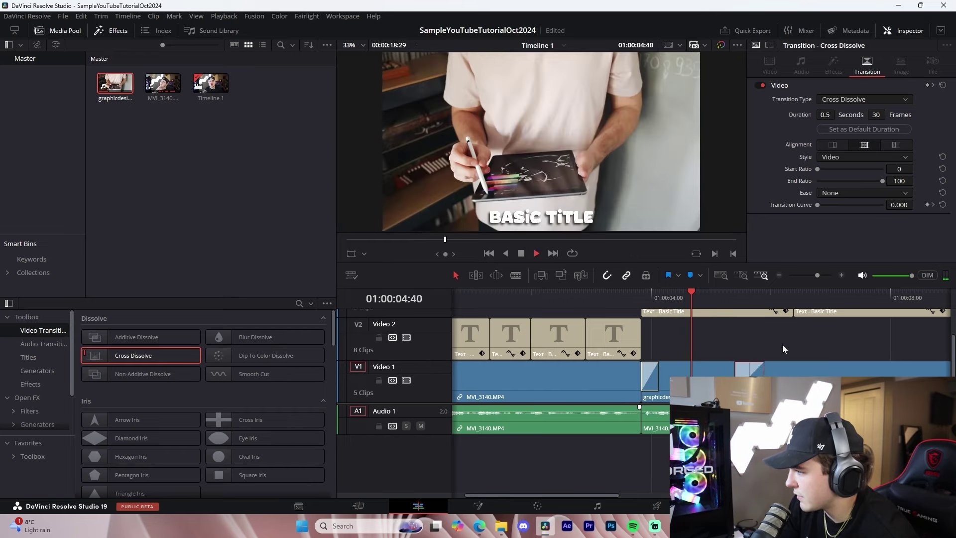
left_click(782, 344)
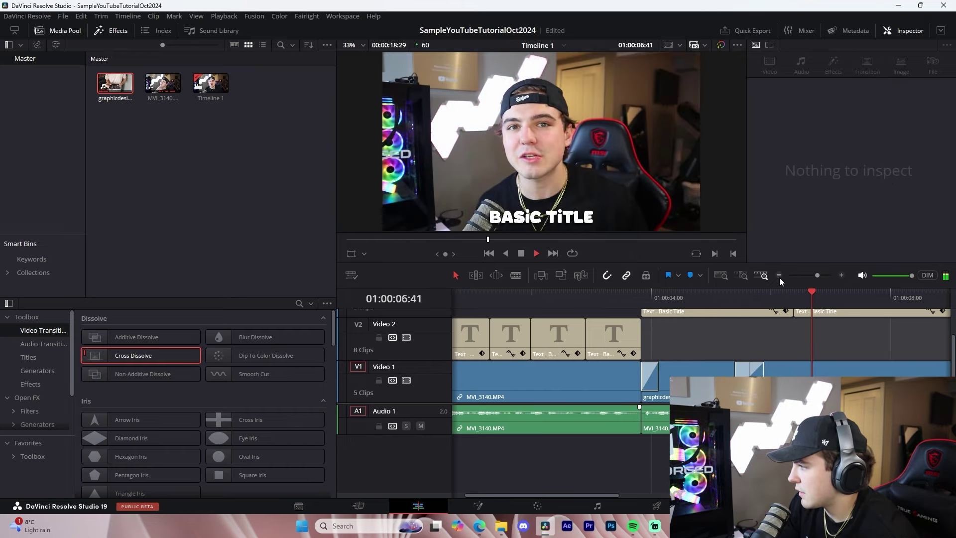
key("space")
left_click(779, 275)
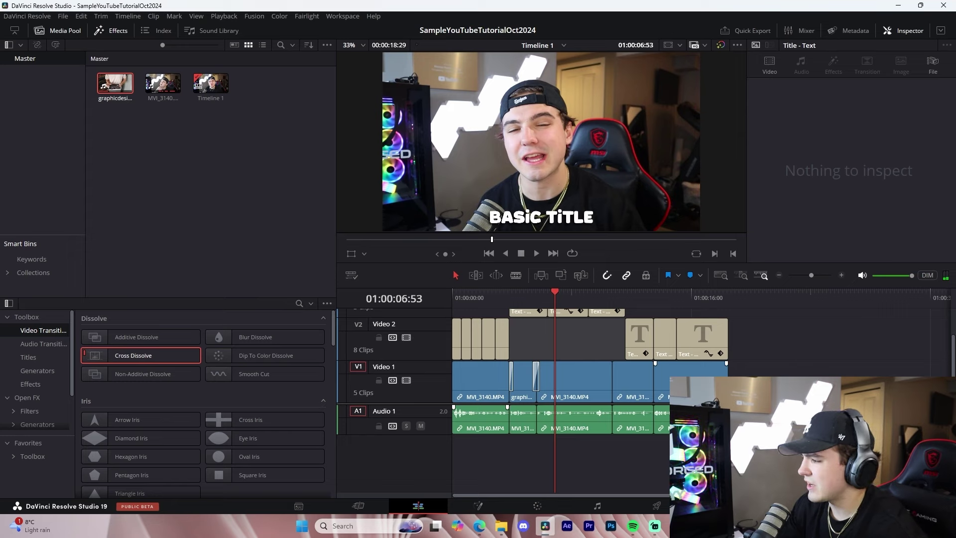
Step: Browse the built-in effects and the Open FX library, including the Sapphire transitions and generators
left_click(36, 382)
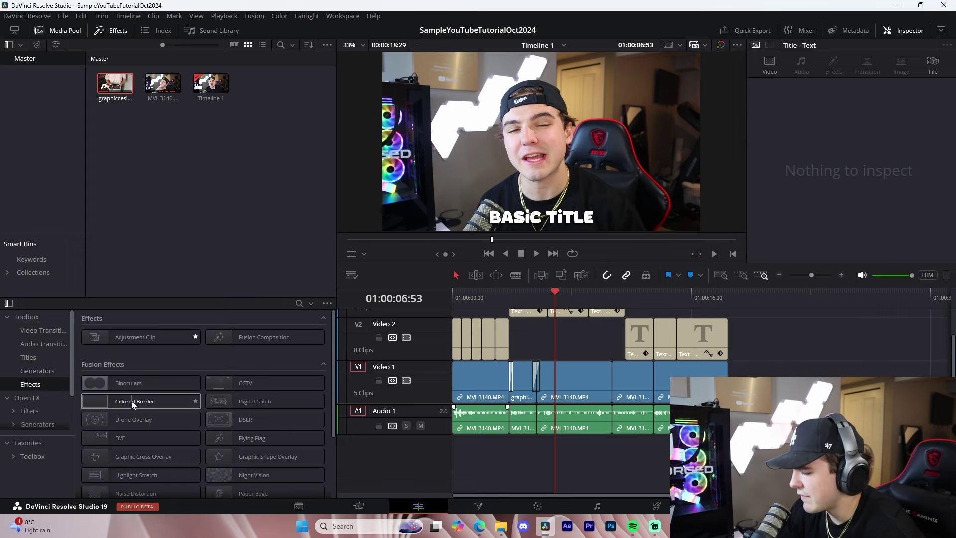
left_click(49, 397)
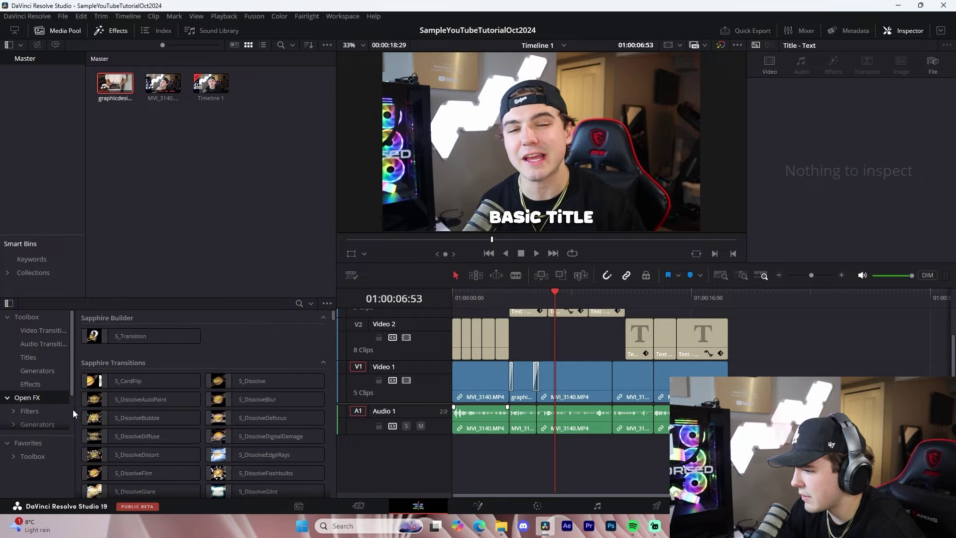
scroll(195, 427, "down", 10)
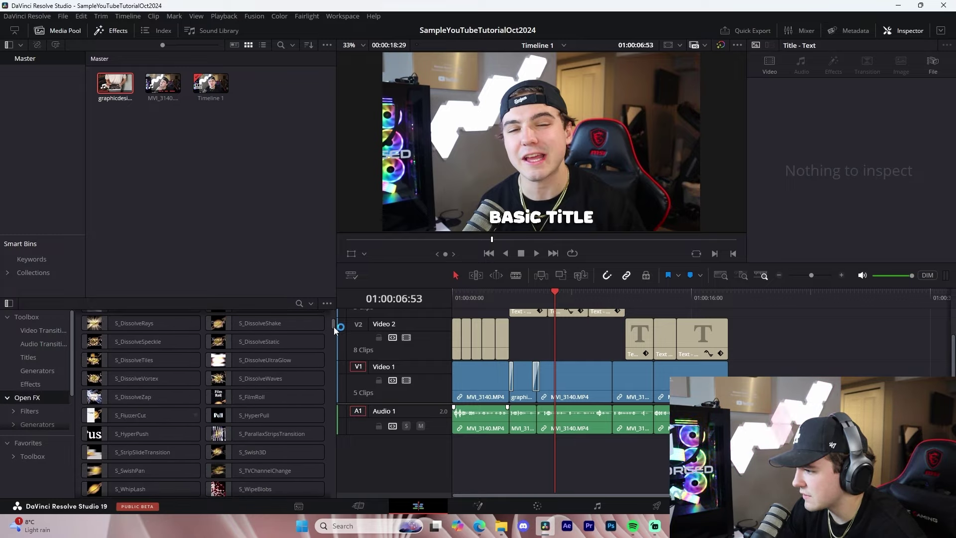
left_click_drag(334, 324, 322, 286)
scroll(304, 328, "down", 3)
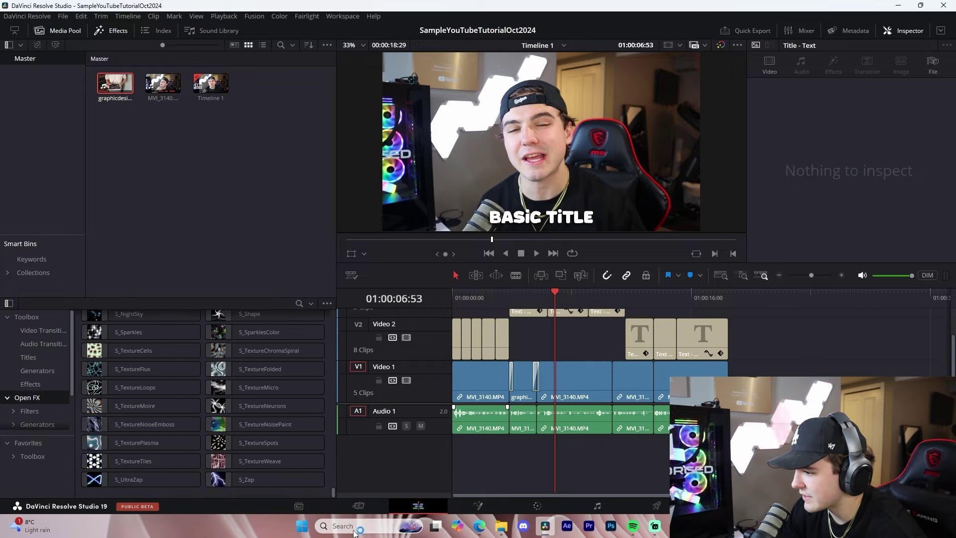
scroll(289, 351, "up", 3)
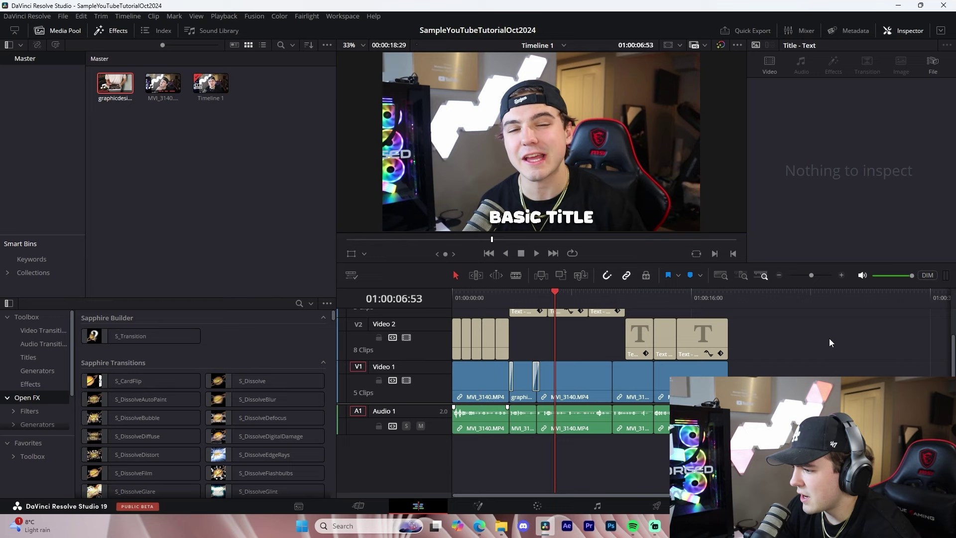
Step: Import the ES_Gentle Echo track from the Music > HipHop folder and place it on Audio 2 at the timeline's start
scroll(62, 406, "down", 1)
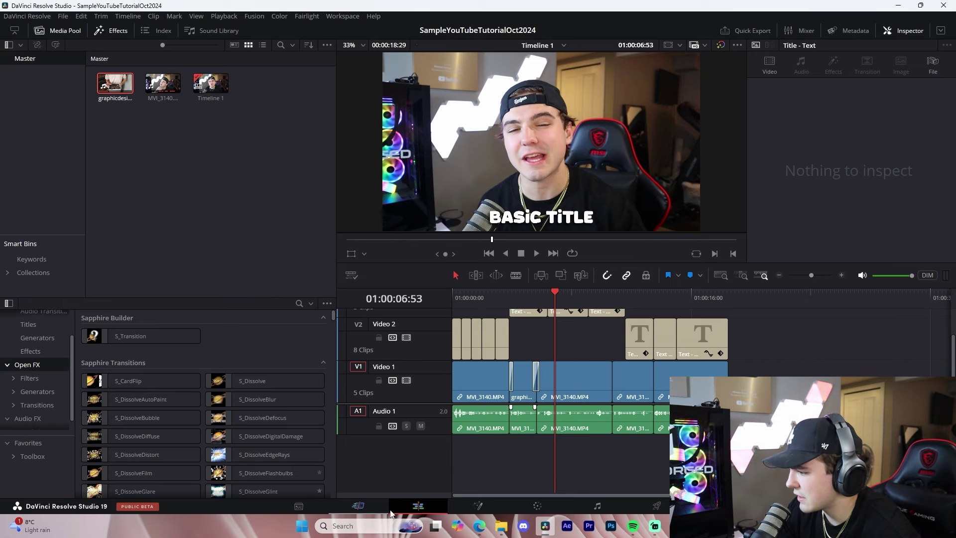
left_click(501, 526)
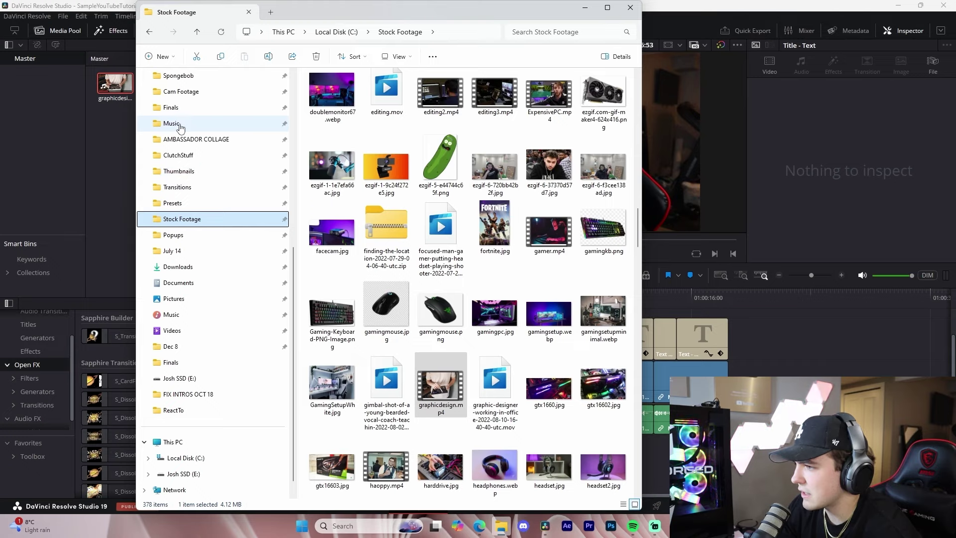
left_click(222, 123)
double_click(408, 124)
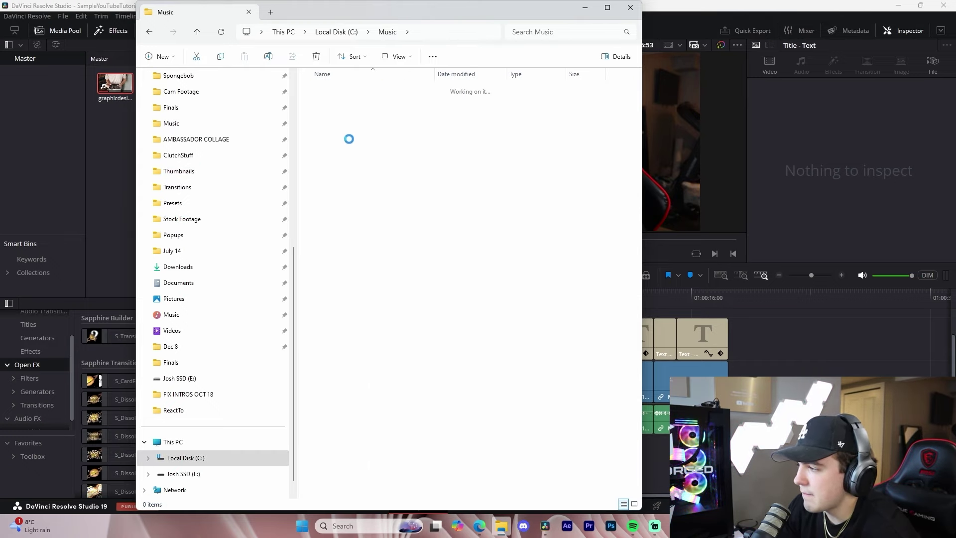
left_click_drag(353, 119, 667, 228)
left_click_drag(116, 84, 480, 461)
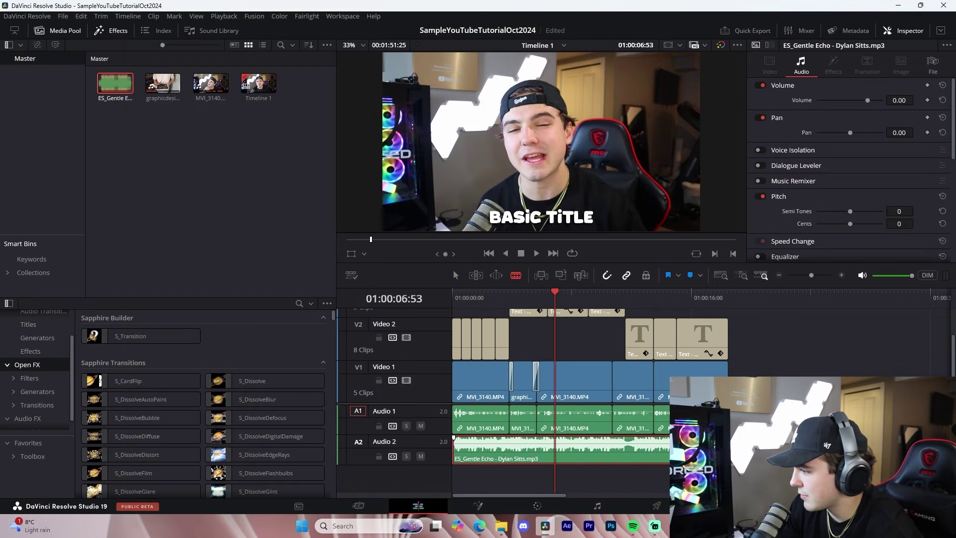
Step: Cut the music clip on Audio 2 where the video ends and delete the excess
left_click(728, 451)
key("a")
left_click(752, 451)
key("Delete")
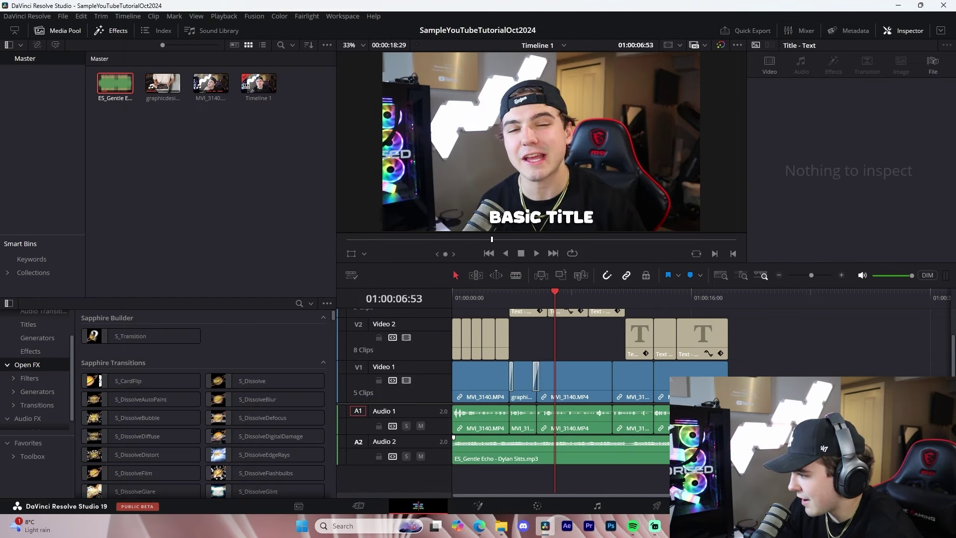
Step: Play the timeline from the start to check the background music under the voice
left_click(452, 300)
key("space")
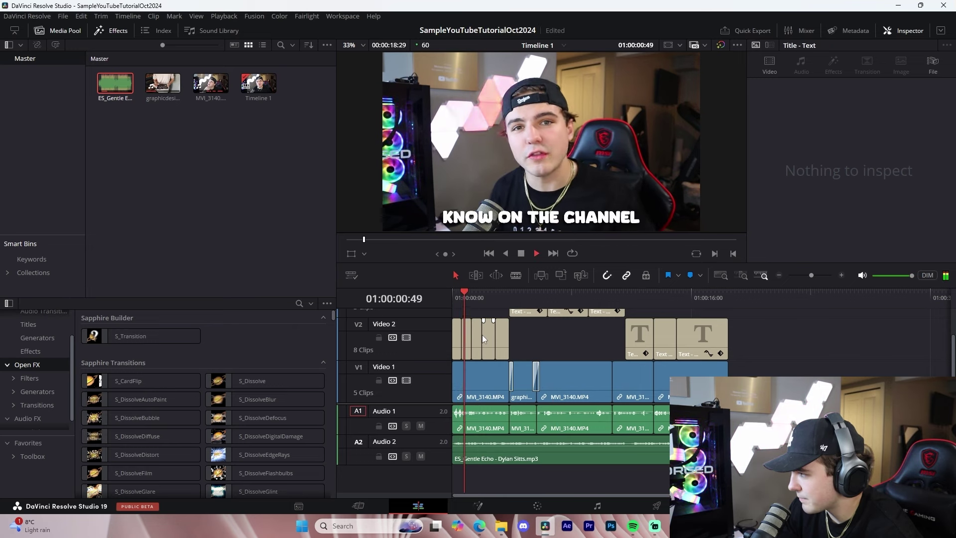
key("space")
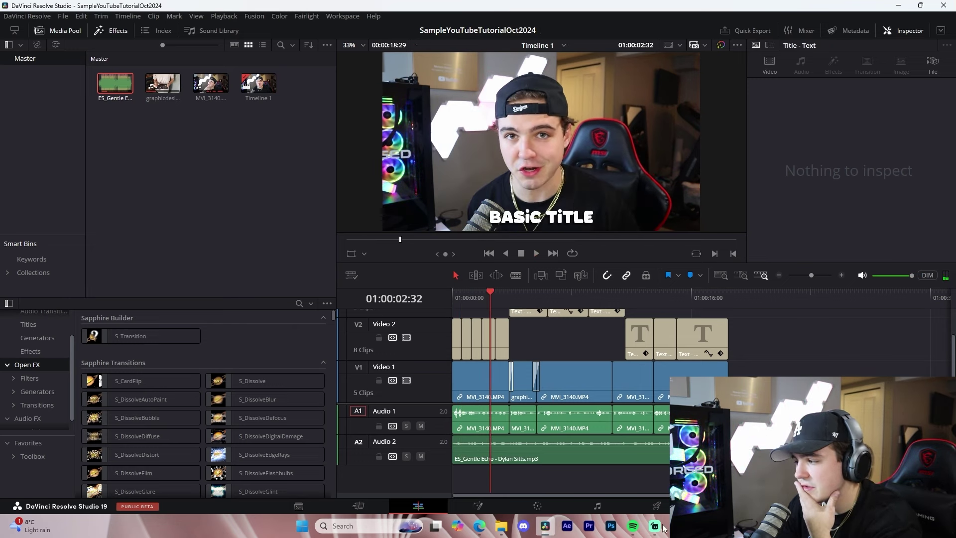
Step: Go to the Deliver page and name the export file SampleVid
mouse_move(662, 527)
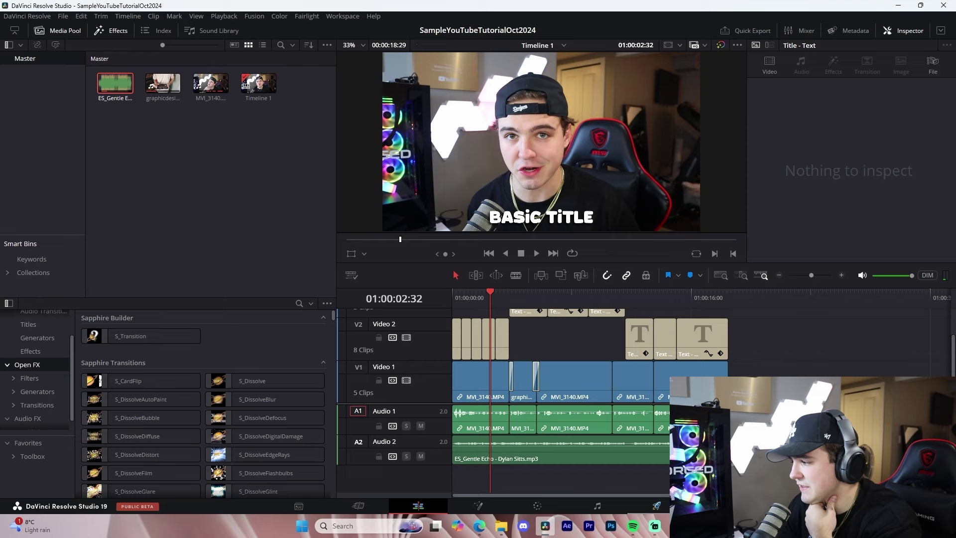
left_click(670, 506)
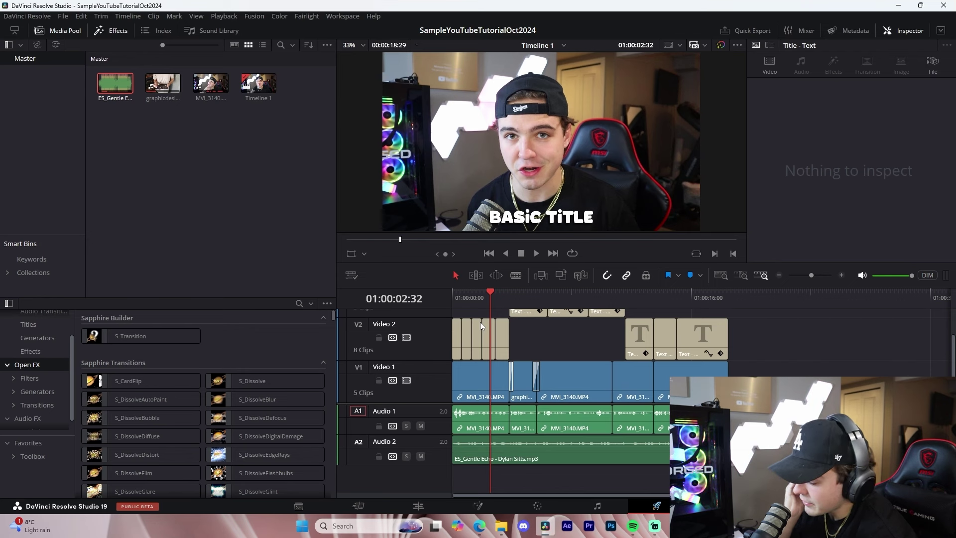
key("shift+8")
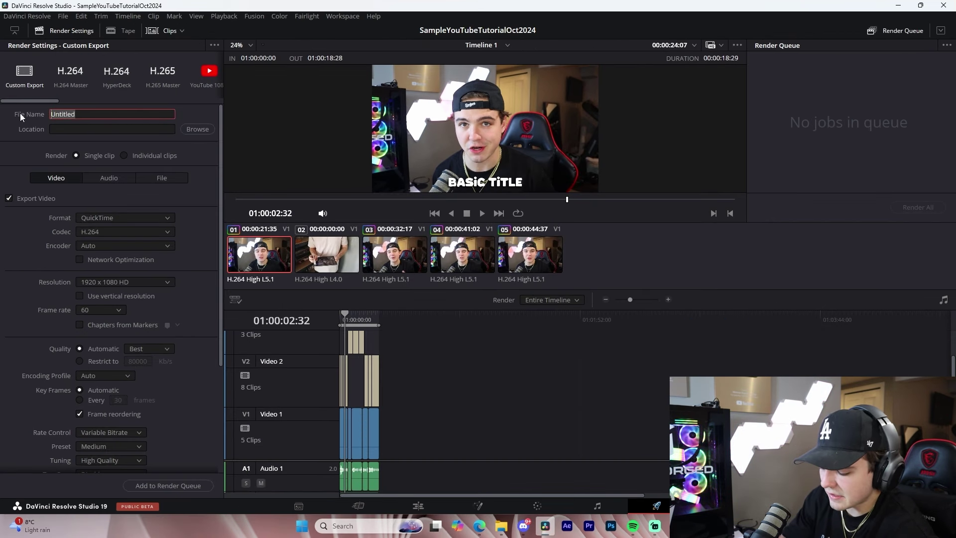
type("fINAL")
key("ctrl+BackSpace")
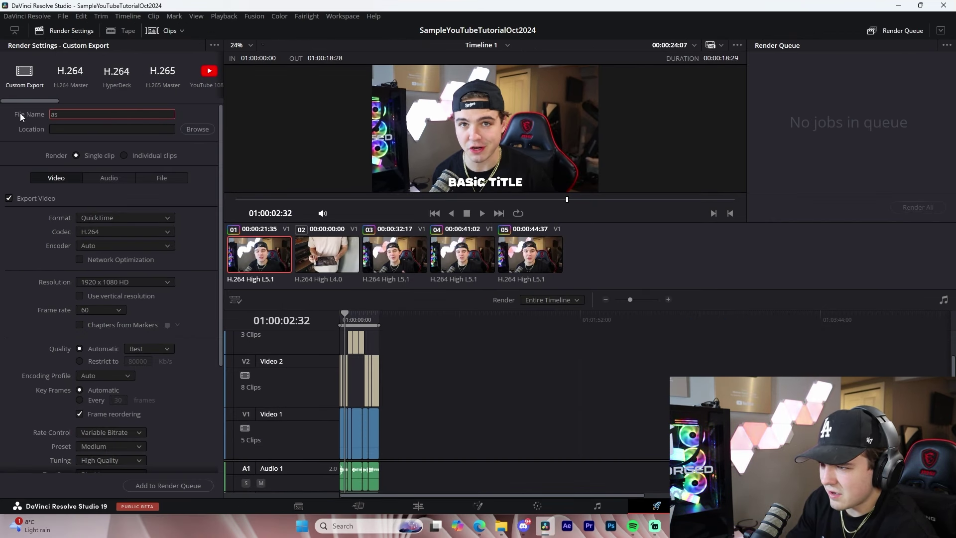
type("SampleVid")
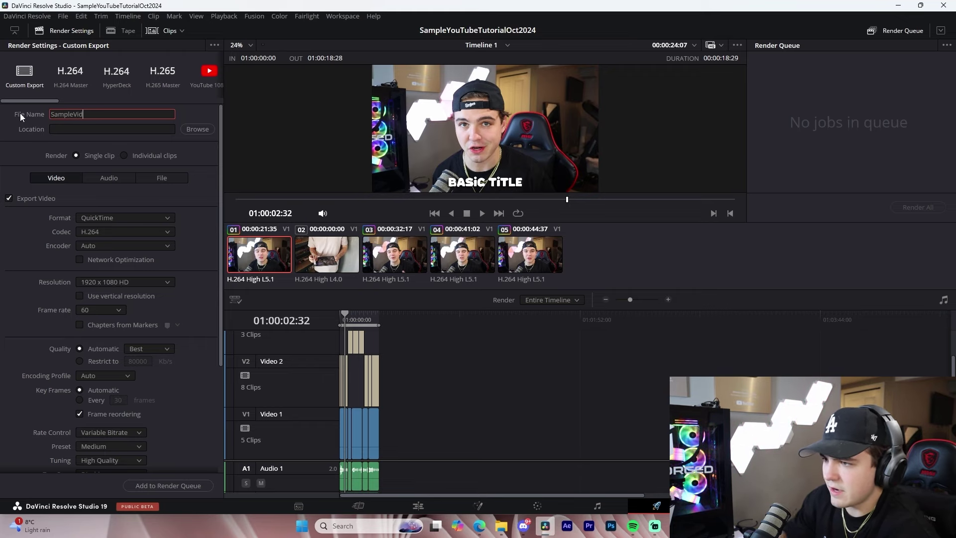
Step: Set the export location to E:\Finals and render the timeline through the render queue
left_click(197, 129)
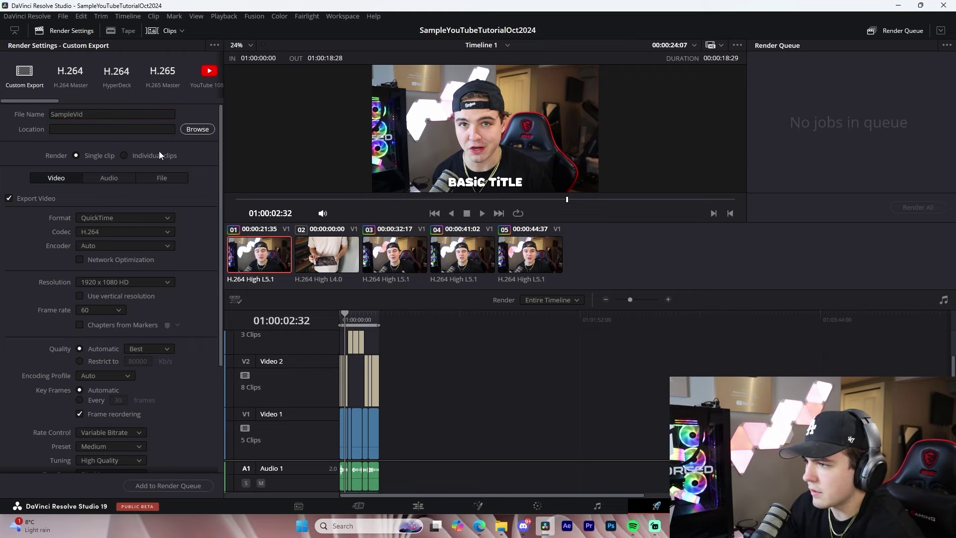
left_click(201, 299)
key("Return")
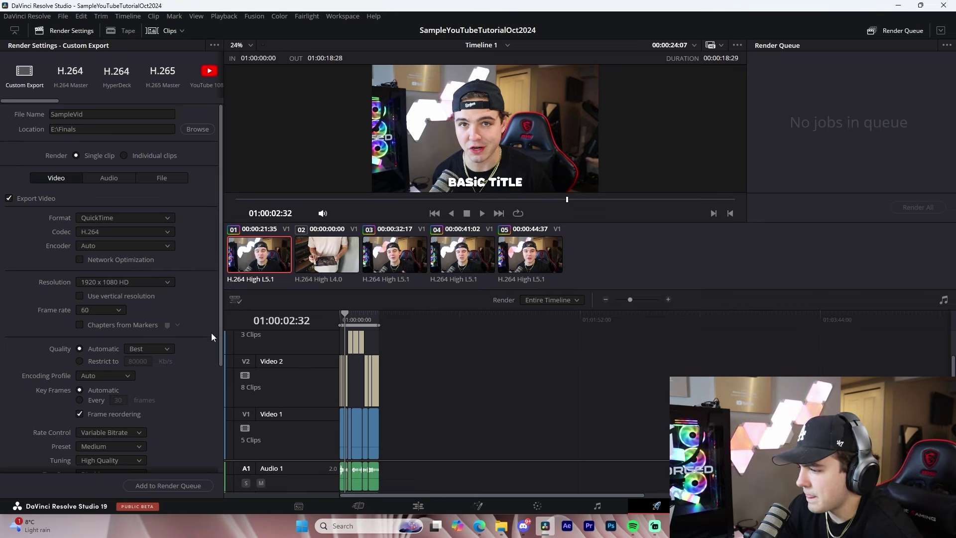
left_click(168, 486)
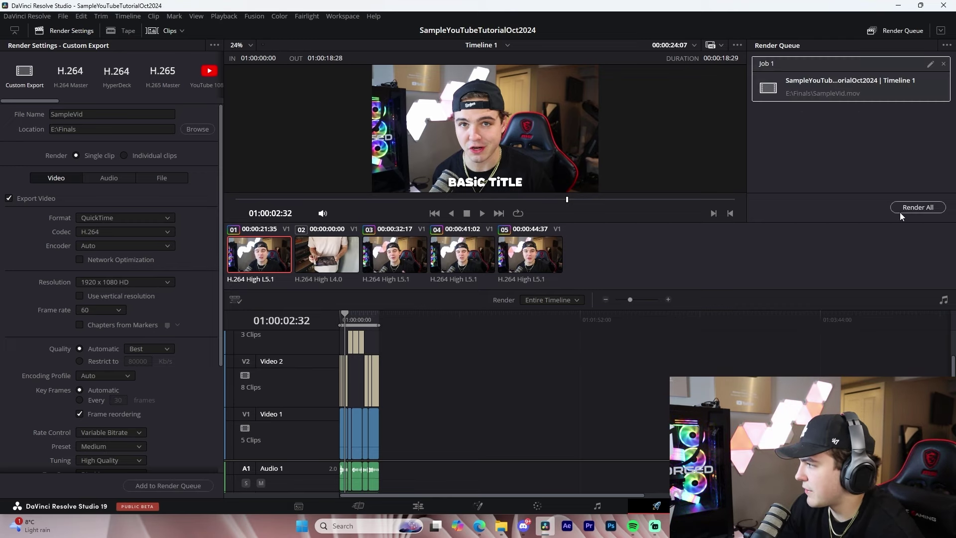
left_click(908, 208)
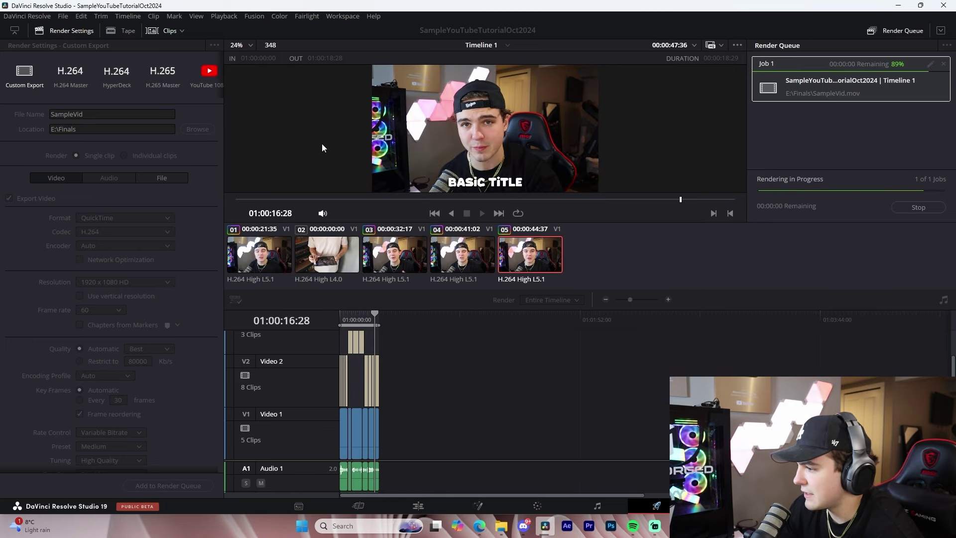
Step: Switch to File Explorer, open the Finals folder on drive E: and play the rendered SampleVid.mov
left_click(501, 526)
scroll(214, 289, "up", 10)
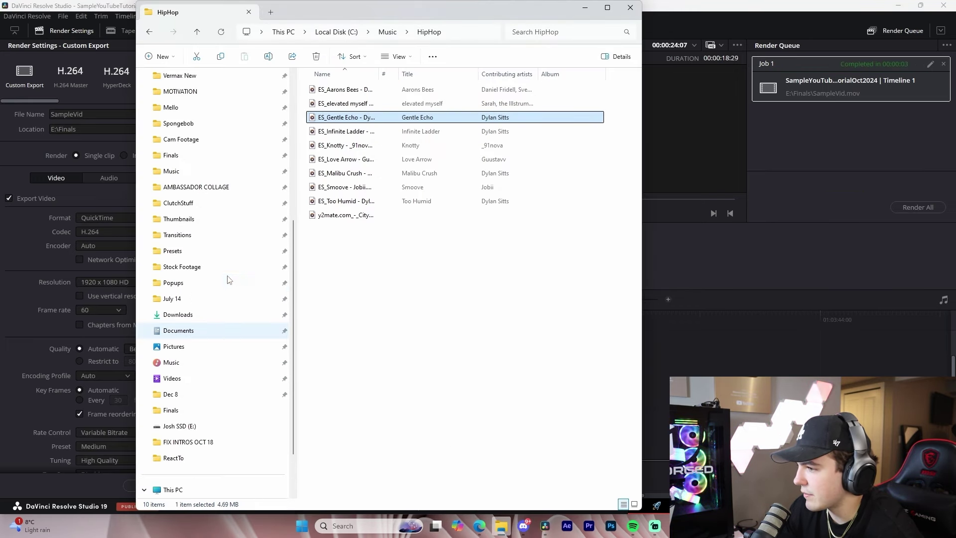
left_click(171, 394)
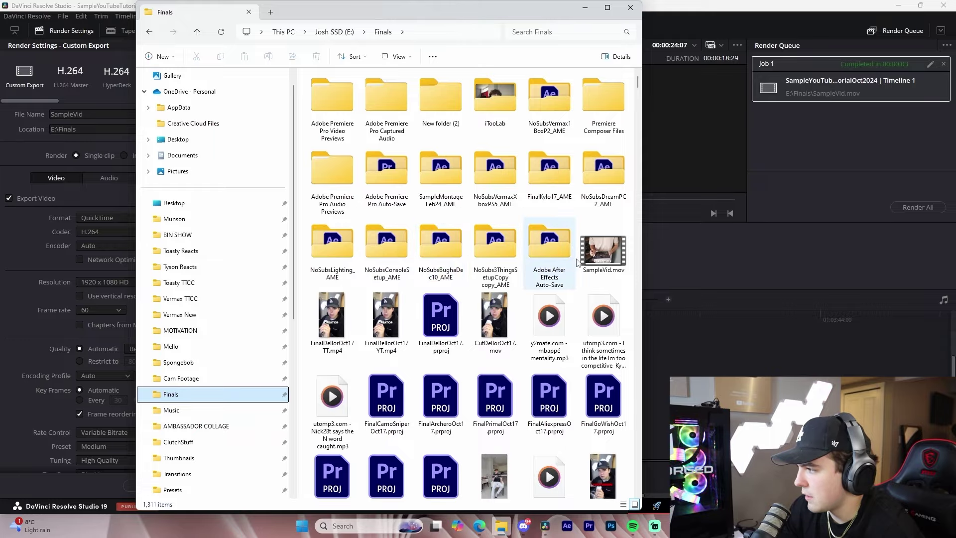
double_click(601, 251)
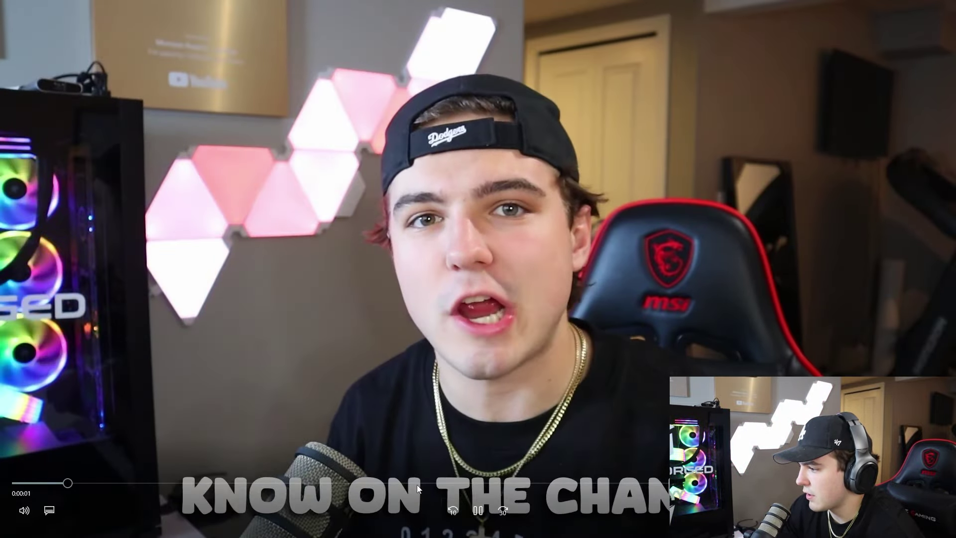